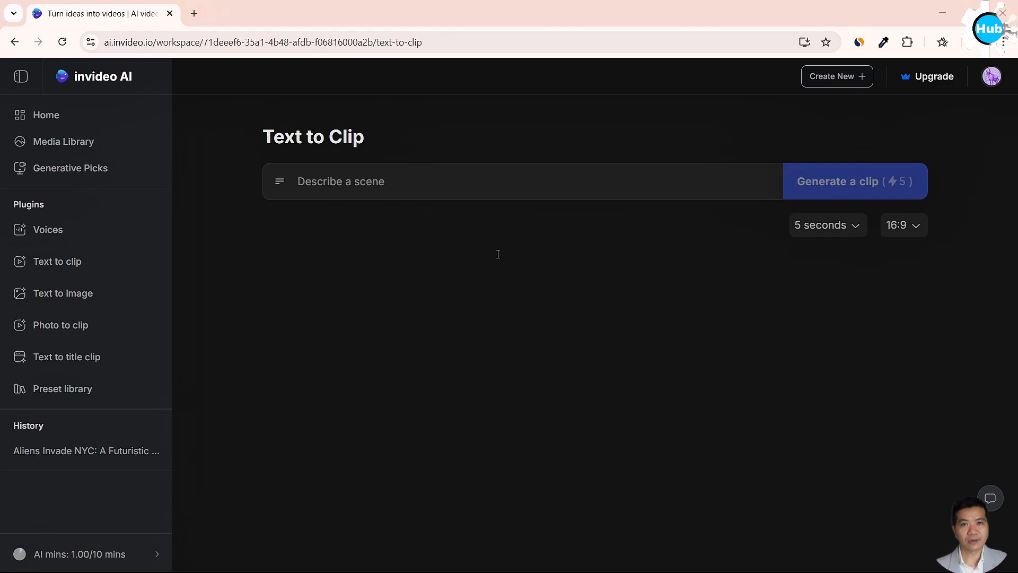
# View the Text to title clip and Text to image plugin pages.
pyautogui.click(67, 356)
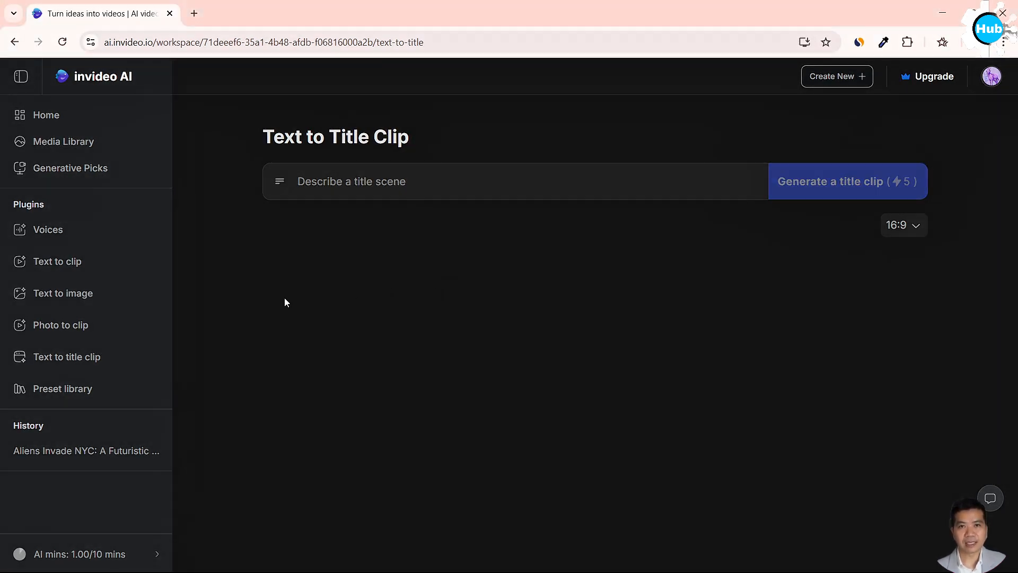
pyautogui.click(86, 295)
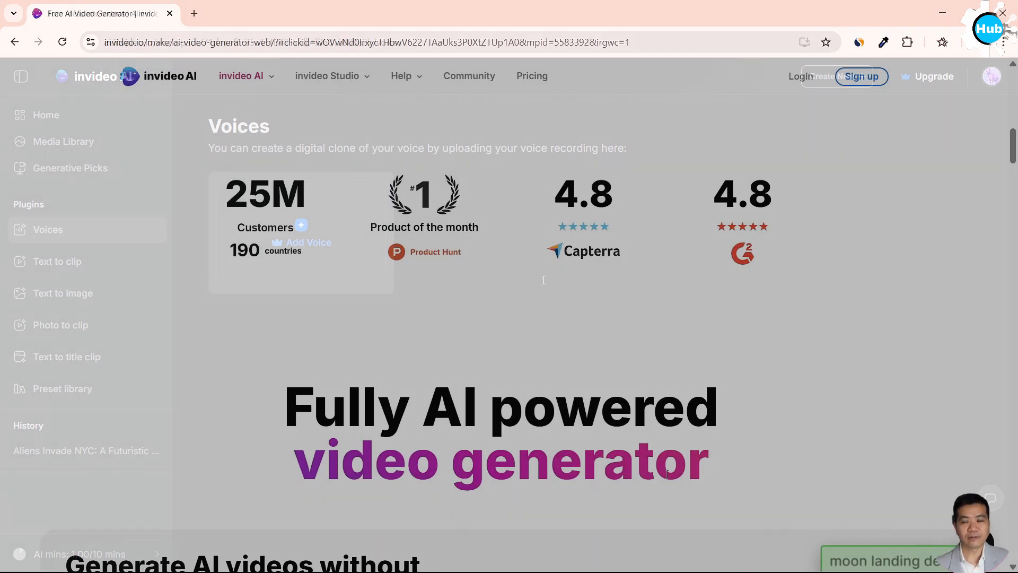
# Look through the invideo AI landing page, join with a Google account, and accept the suggested name and workspace name.
pyautogui.scroll(-5, 666, 473)
pyautogui.scroll(-1, 667, 478)
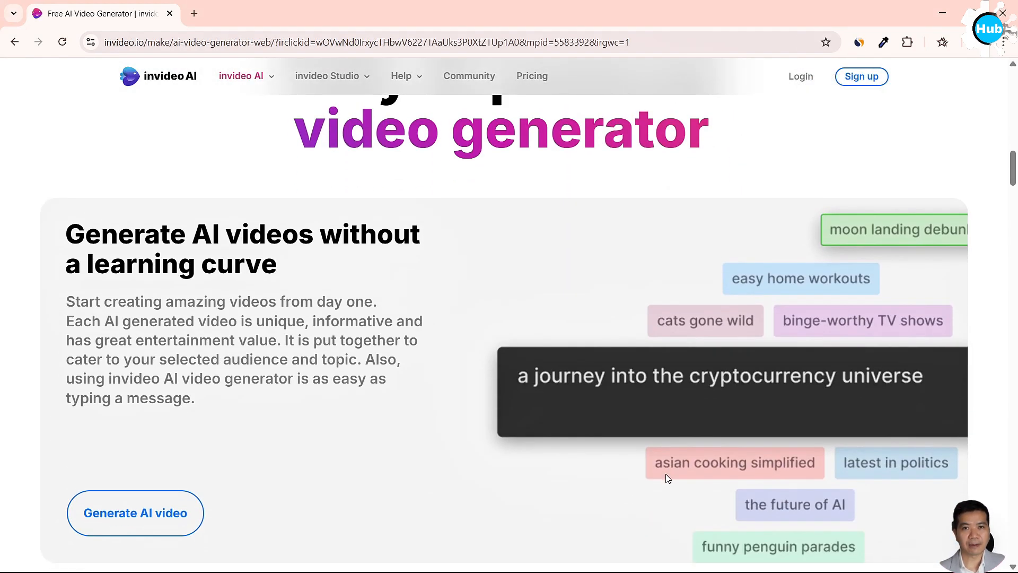
pyautogui.scroll(-1, 667, 478)
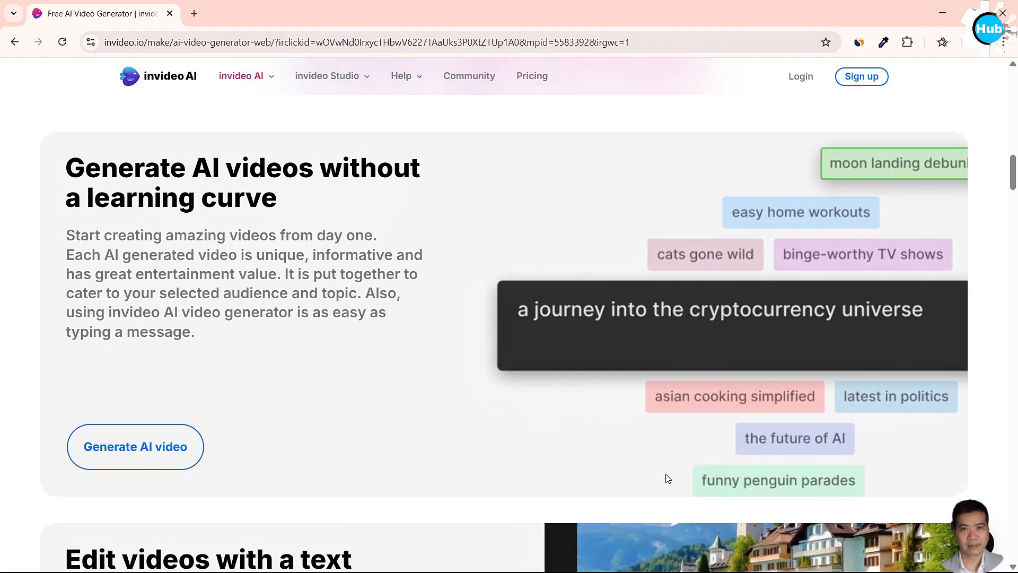
pyautogui.scroll(-7, 668, 479)
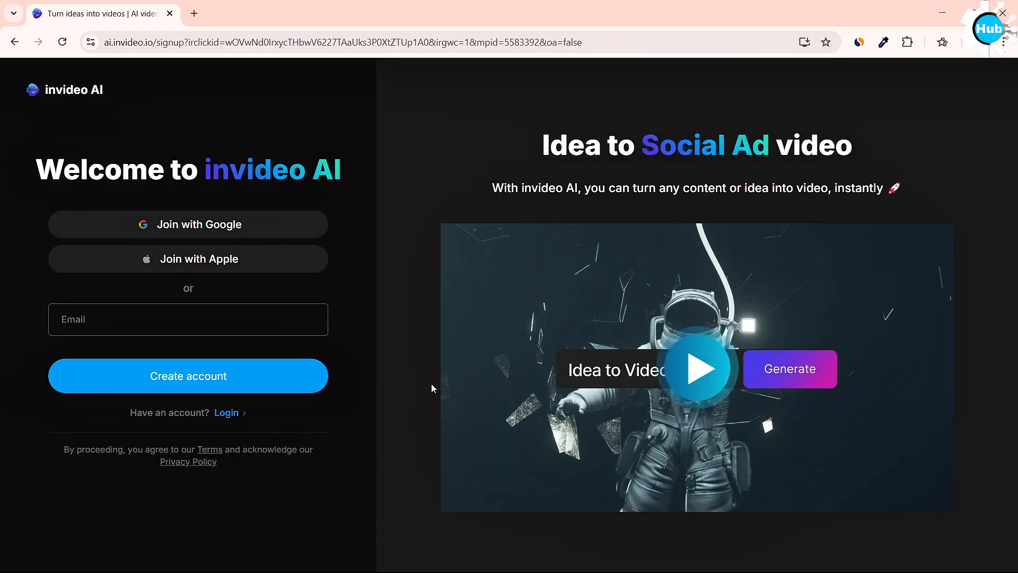
pyautogui.click(210, 226)
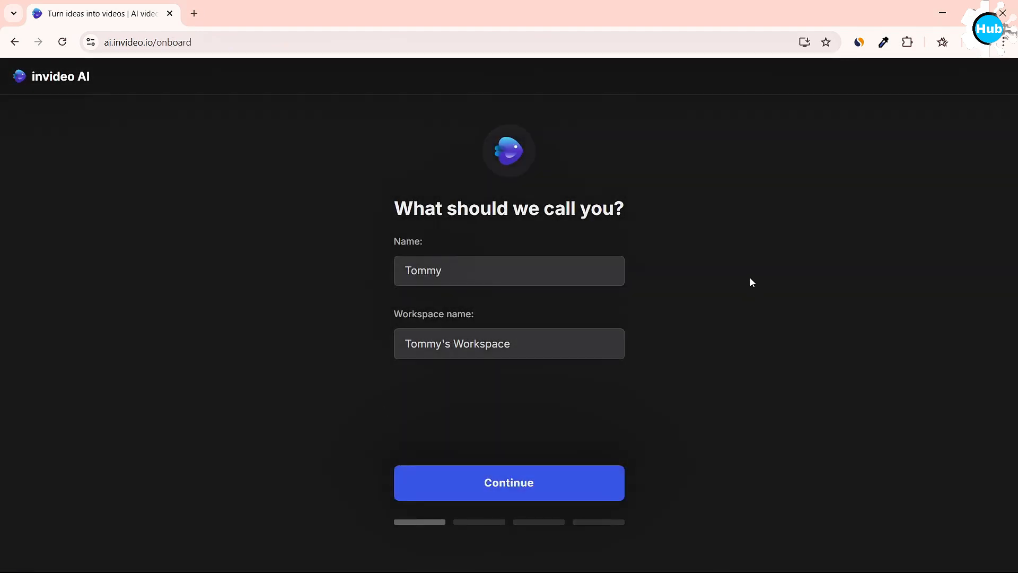
pyautogui.click(552, 485)
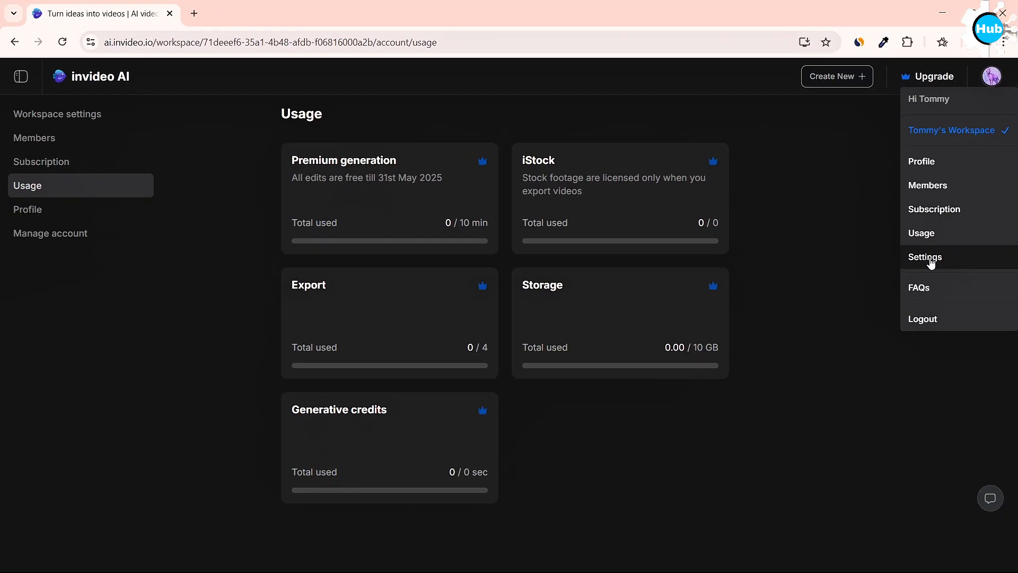
# Enable beta features in the workspace settings and choose the default export visibility.
pyautogui.click(929, 257)
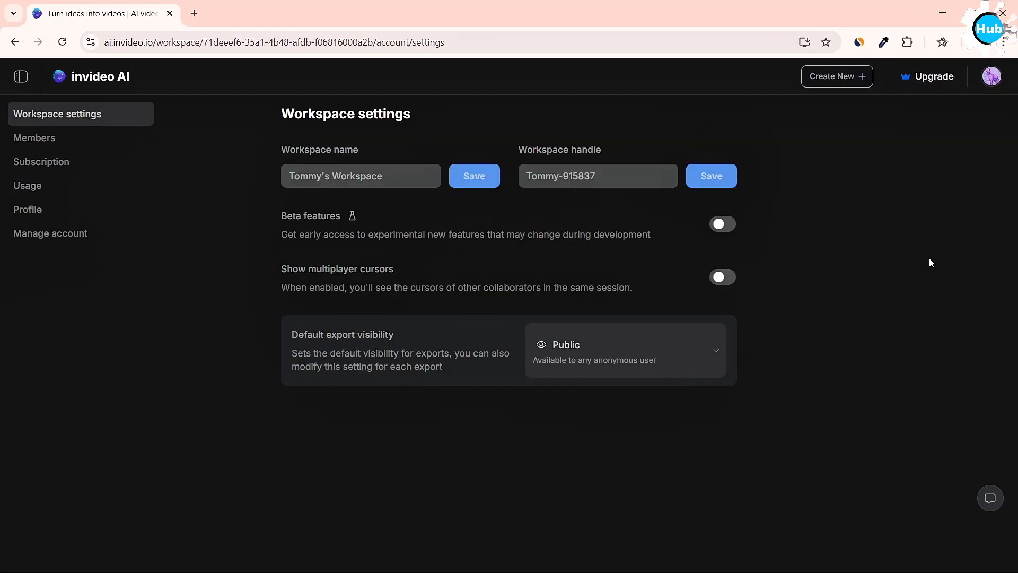
pyautogui.click(723, 223)
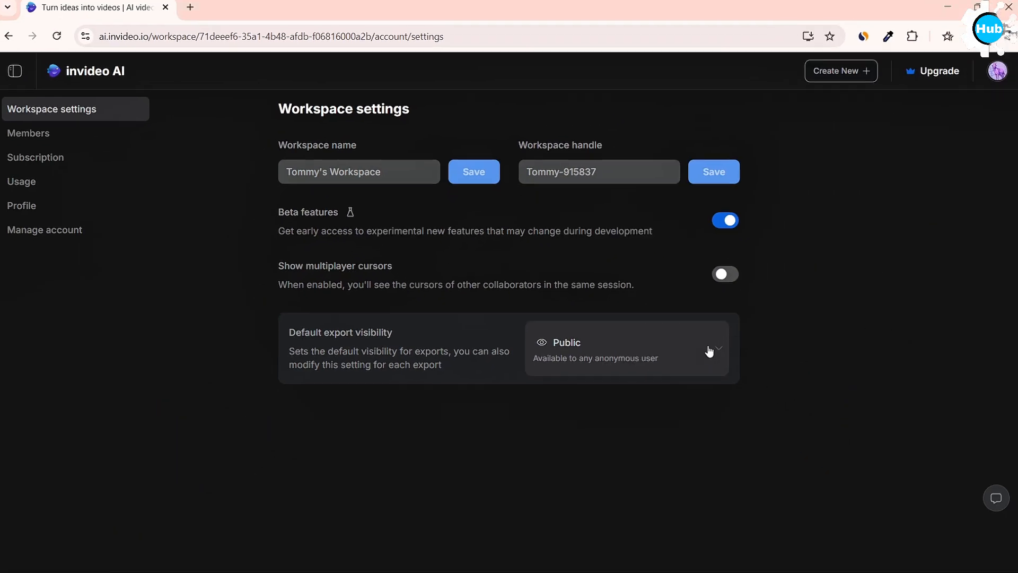
pyautogui.click(708, 351)
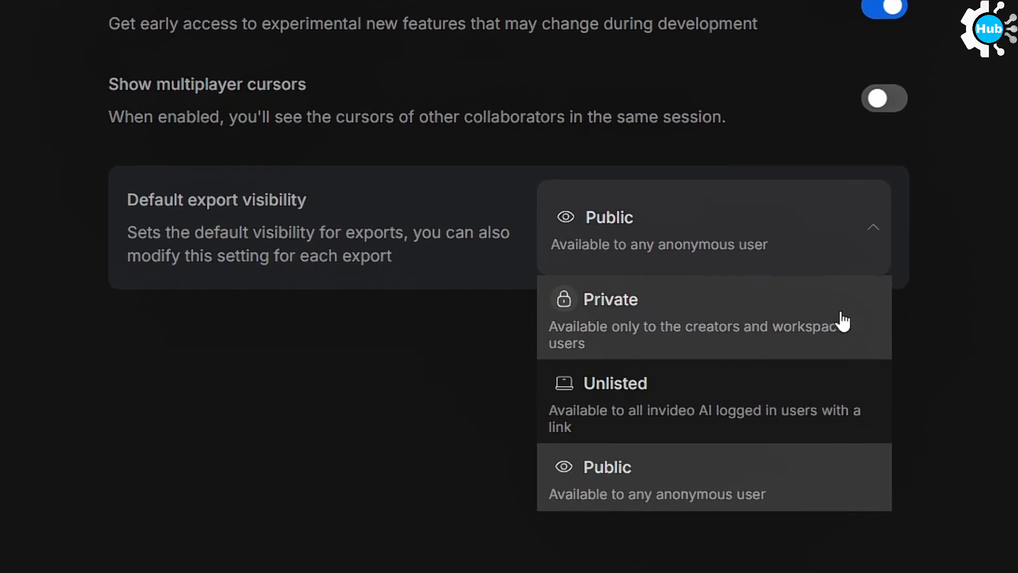
pyautogui.click(795, 359)
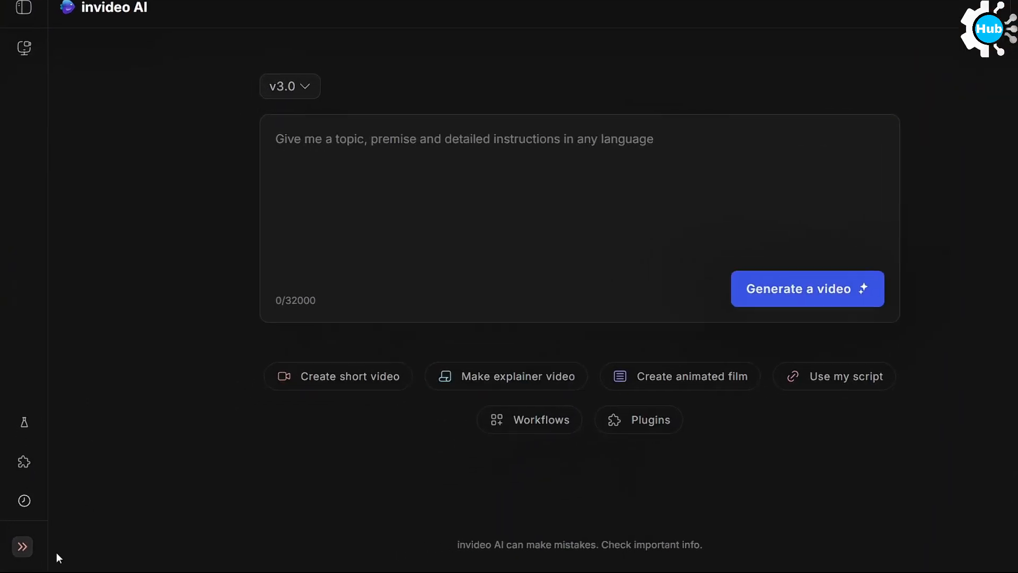
# Submit the v3.0 video prompt "A futuristic drama where aliens take over New York City." for generation.
pyautogui.moveTo(21, 546)
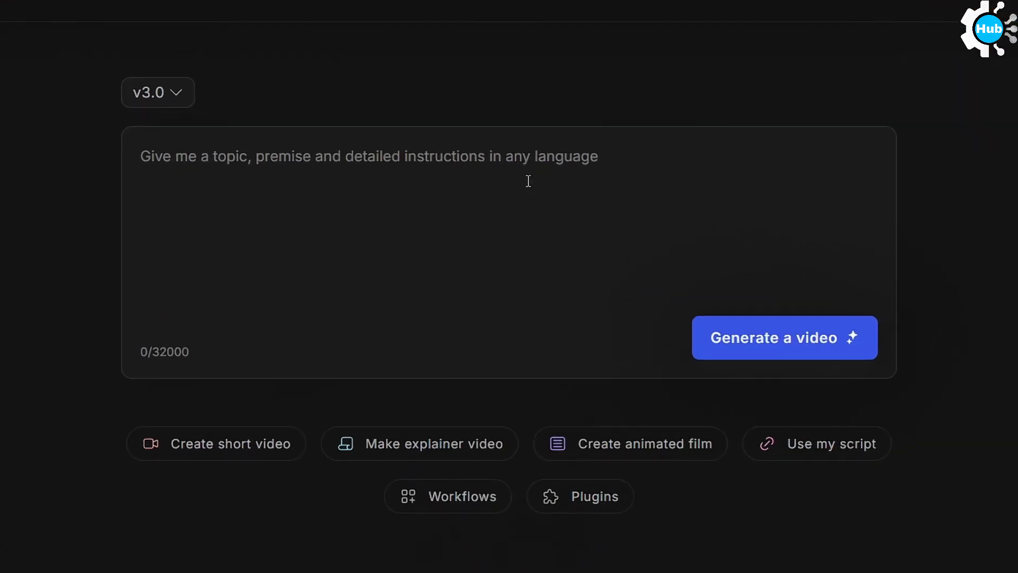
pyautogui.click(507, 175)
pyautogui.write('A futuristic drama where aliens take over New York City.')
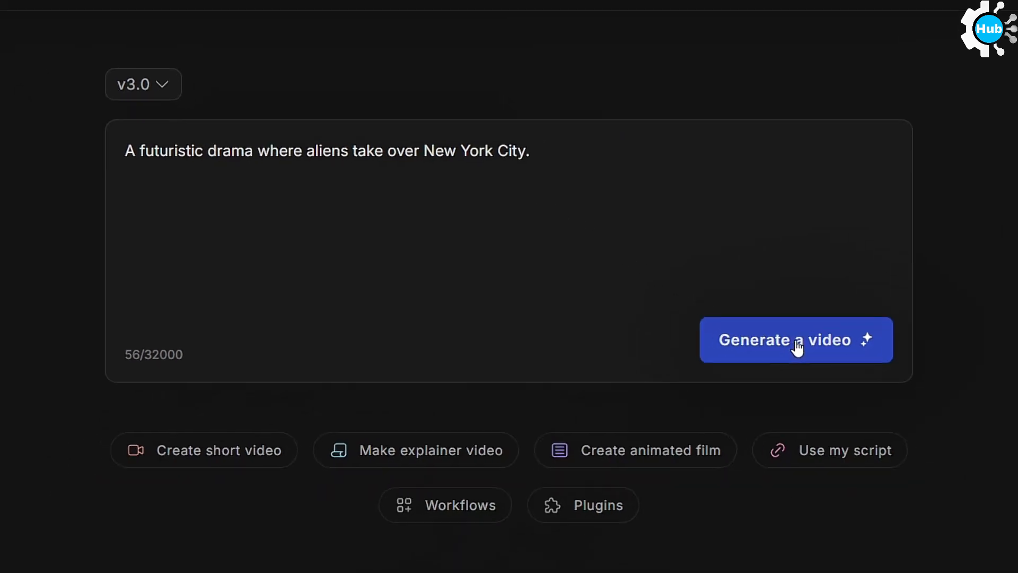
pyautogui.click(798, 348)
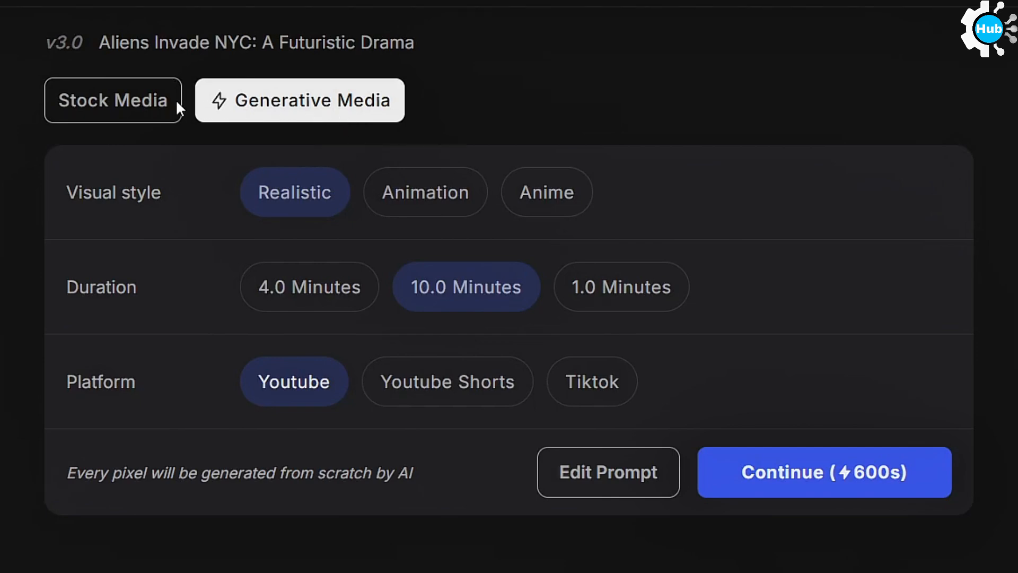
# Create the video from stock media with a 1.0-minute duration, Sci-Fi Fans audience and Youtube platform.
pyautogui.click(119, 99)
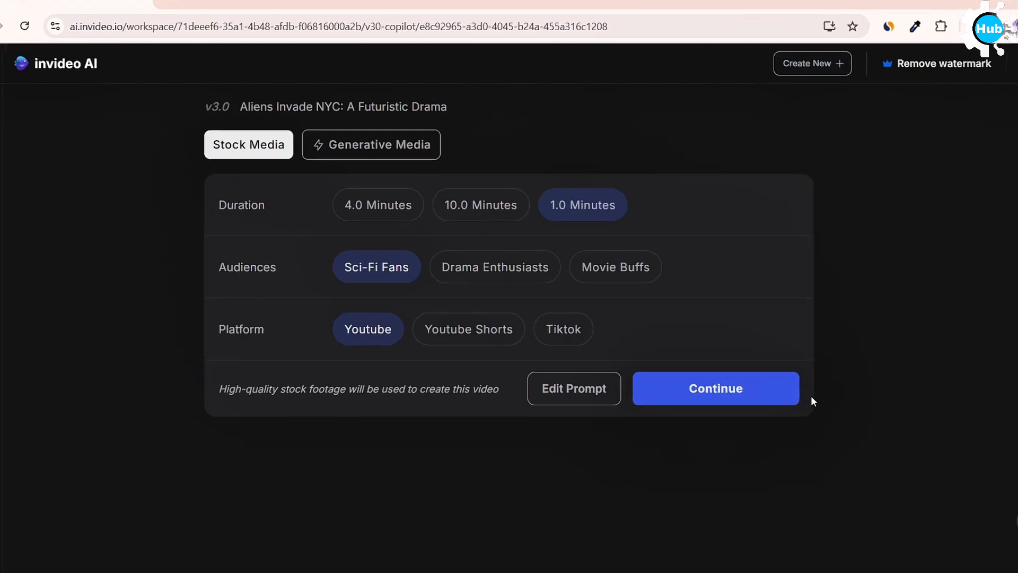
pyautogui.click(725, 381)
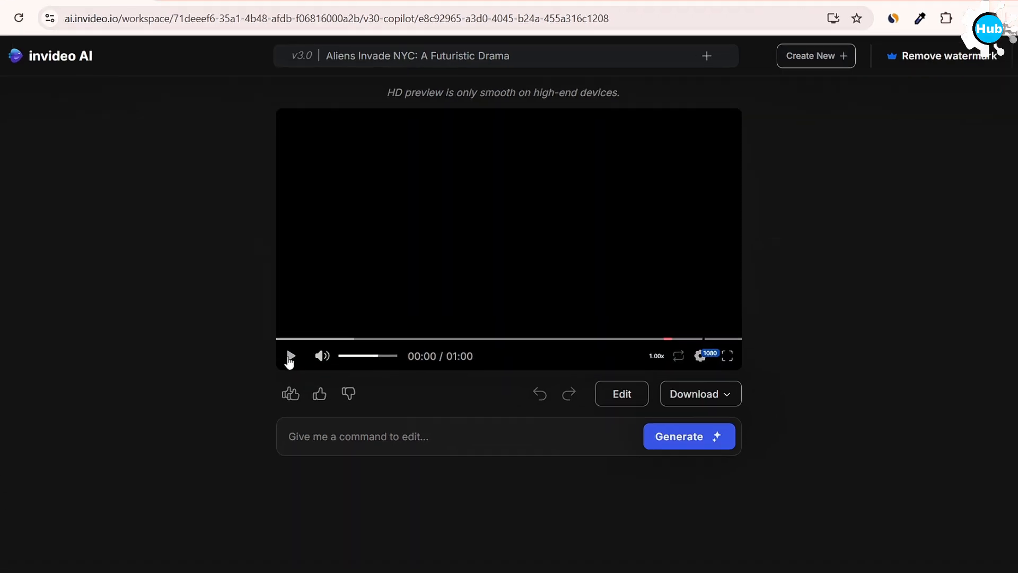
pyautogui.click(290, 356)
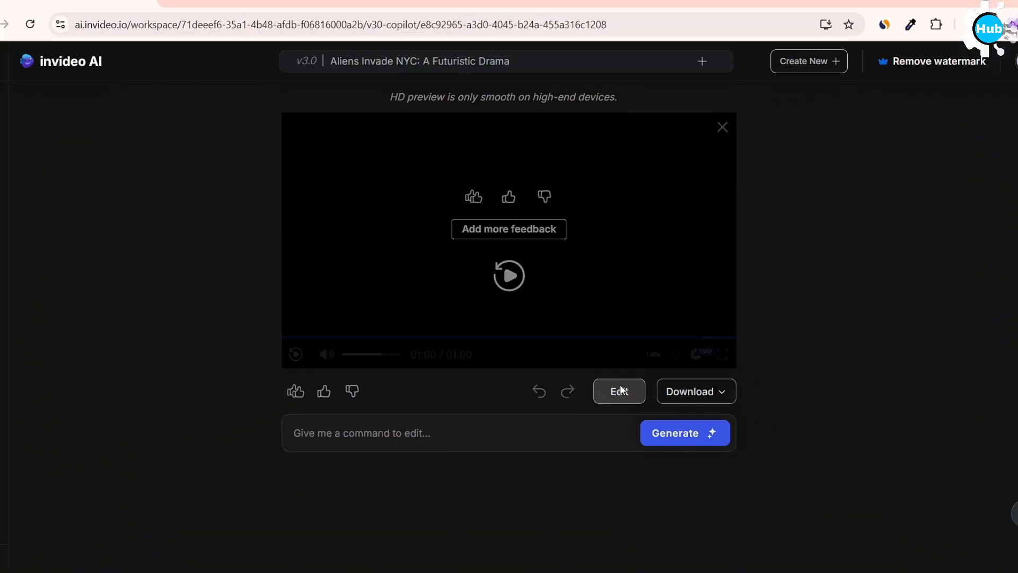
# Open the video for editing and upload S24.jpg as possible replacement media for the last clip.
pyautogui.click(684, 447)
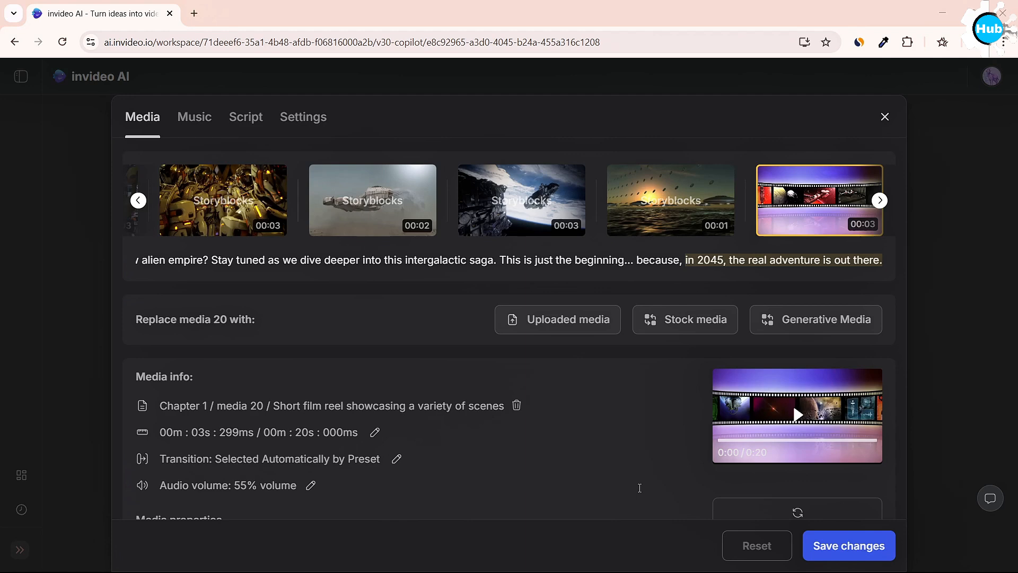
pyautogui.scroll(-1, 639, 488)
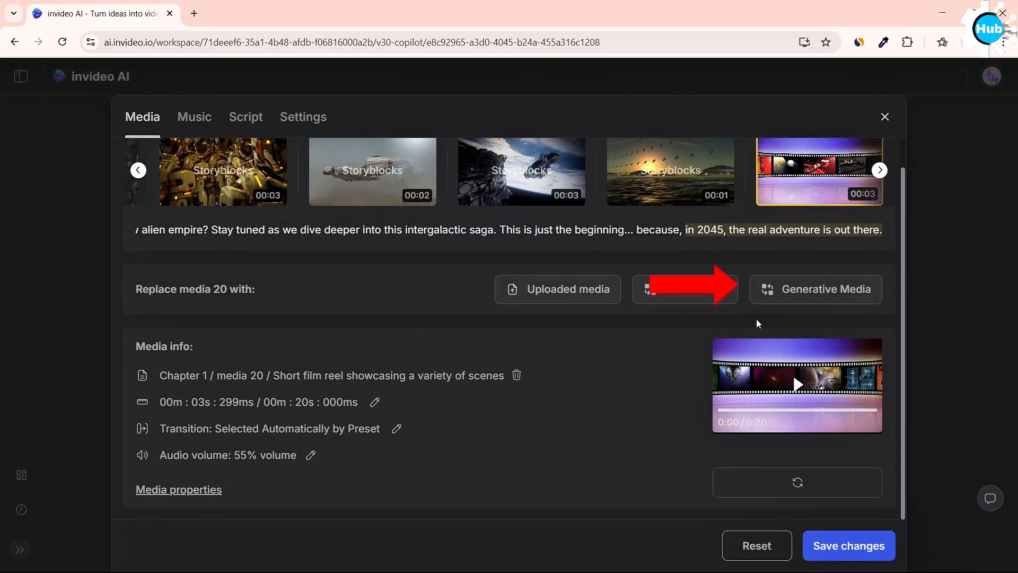
pyautogui.click(798, 290)
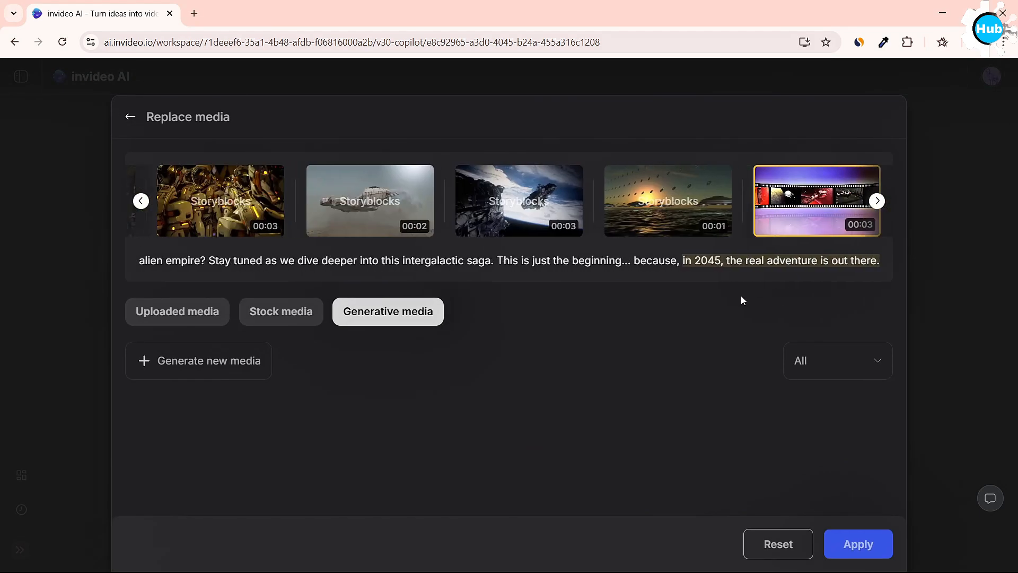
pyautogui.click(218, 317)
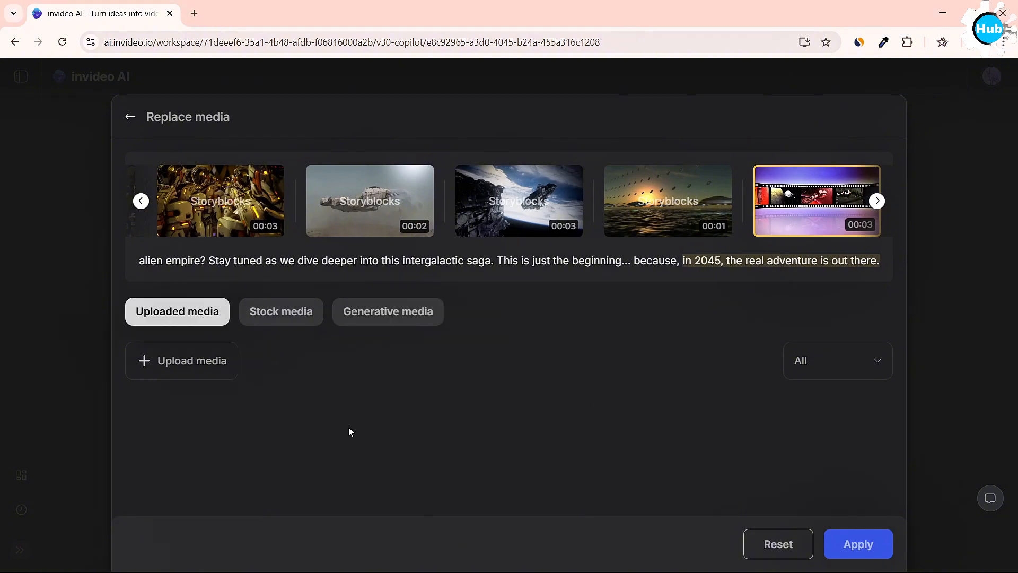
pyautogui.click(208, 362)
pyautogui.click(492, 389)
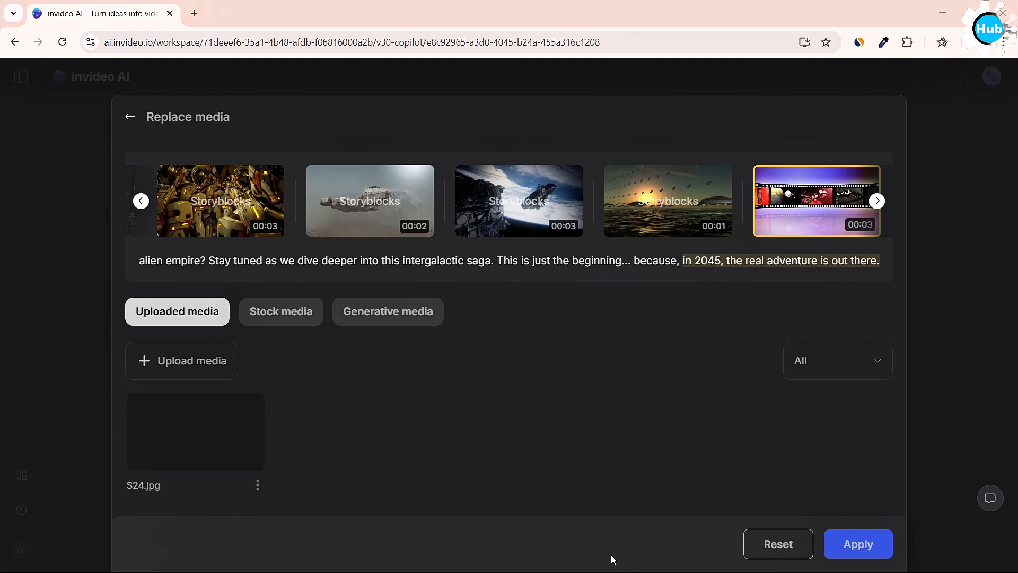
# Replace the last clip with the iStock media "Alien Invasion In A Futuristic City" and save the changes.
pyautogui.click(286, 314)
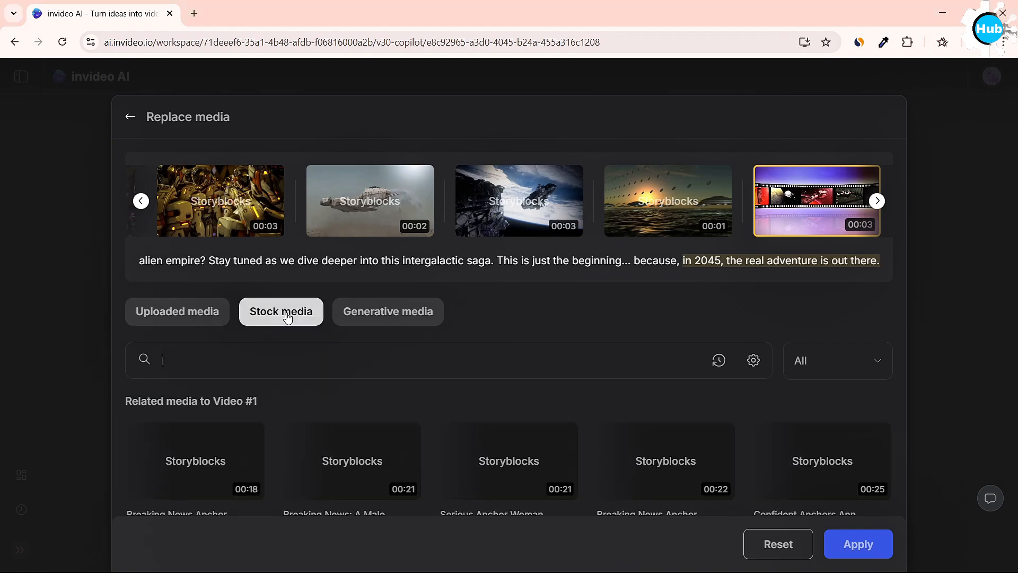
pyautogui.scroll(-1, 348, 440)
pyautogui.scroll(-5, 347, 440)
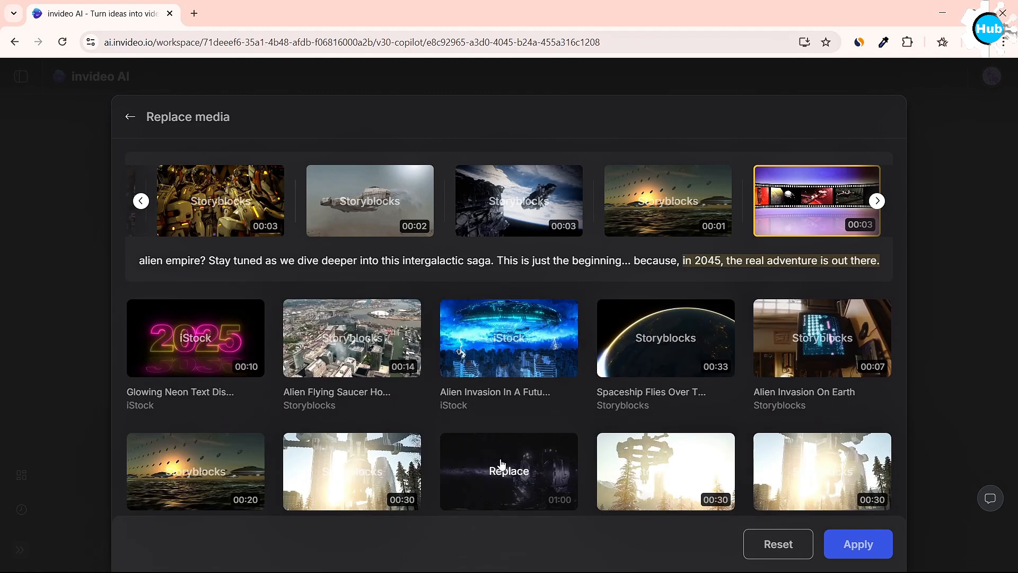
pyautogui.click(536, 348)
pyautogui.scroll(15, 587, 348)
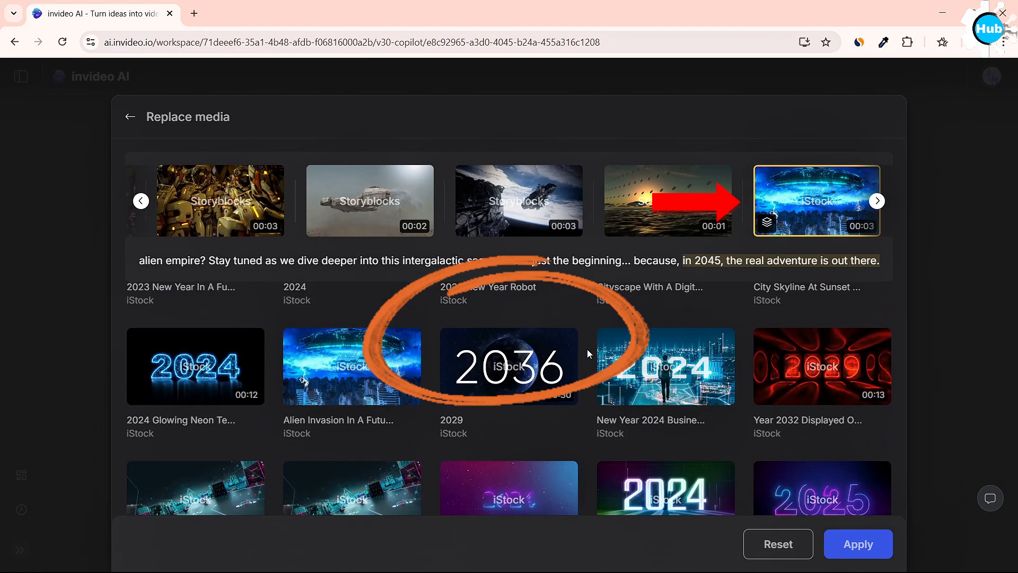
pyautogui.click(830, 540)
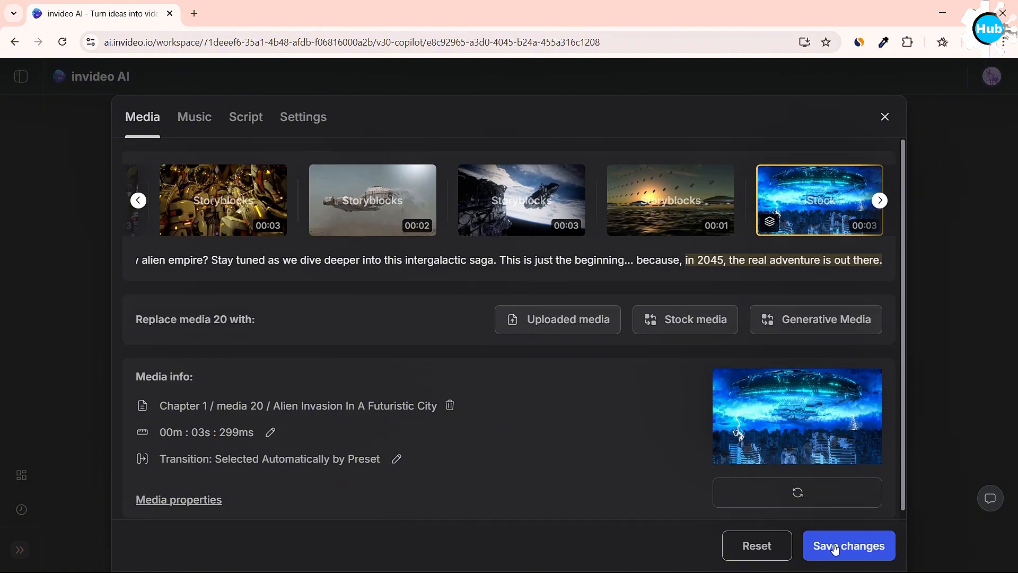
pyautogui.click(835, 548)
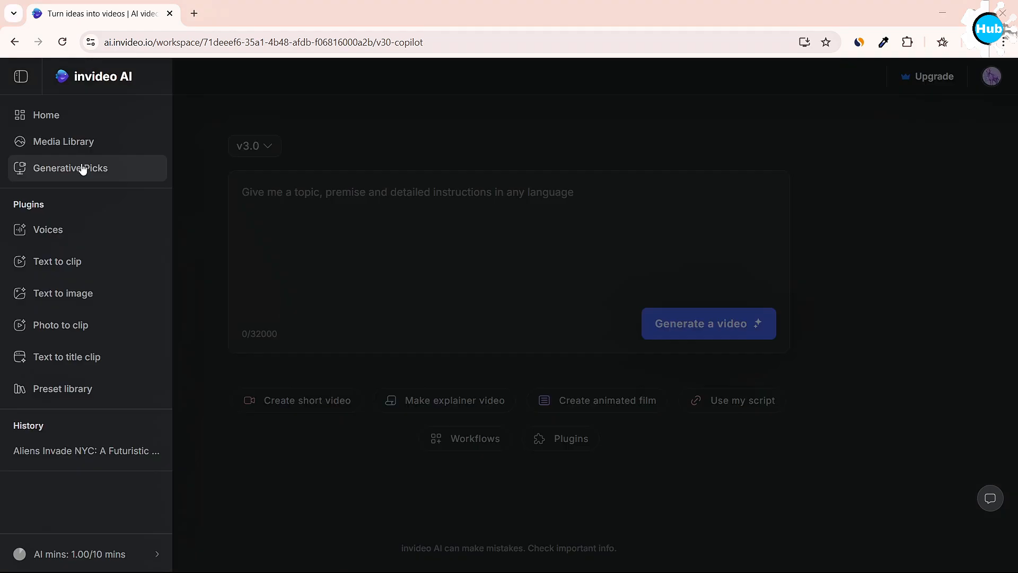
# Browse the Generative Picks gallery and play the sample video "Why We love Anime So Much?".
pyautogui.click(84, 169)
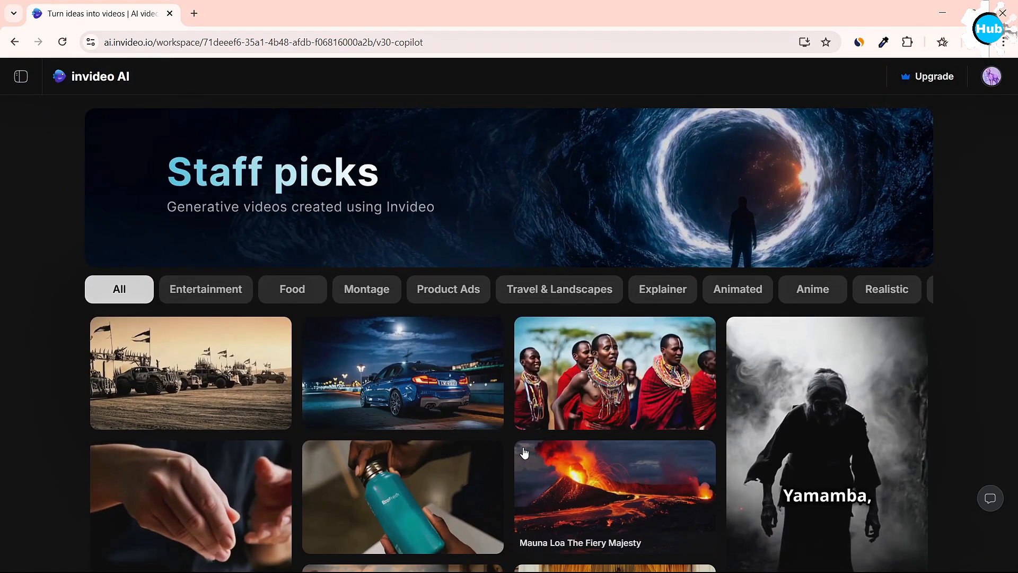
pyautogui.scroll(-3, 527, 454)
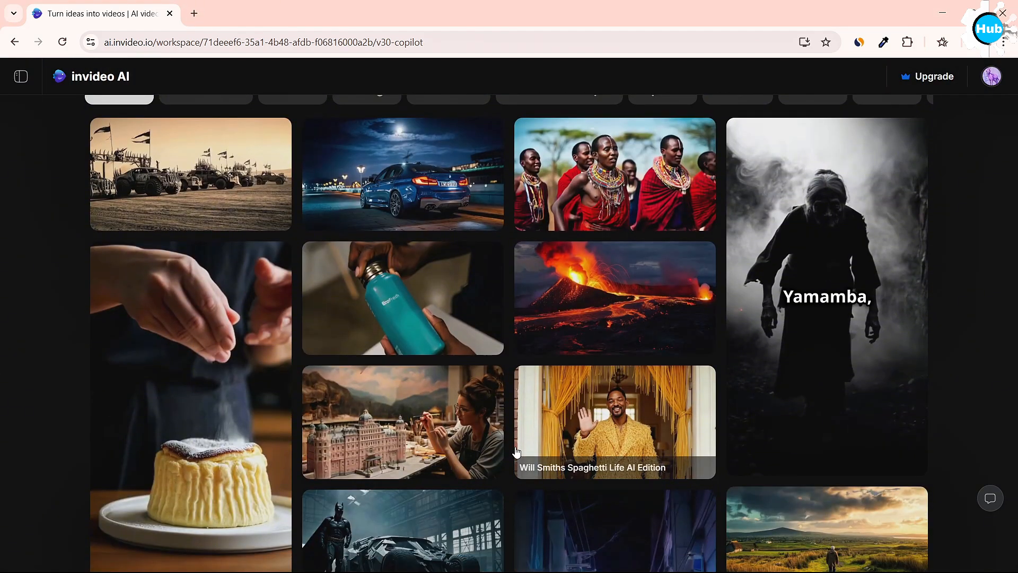
pyautogui.scroll(-10, 517, 452)
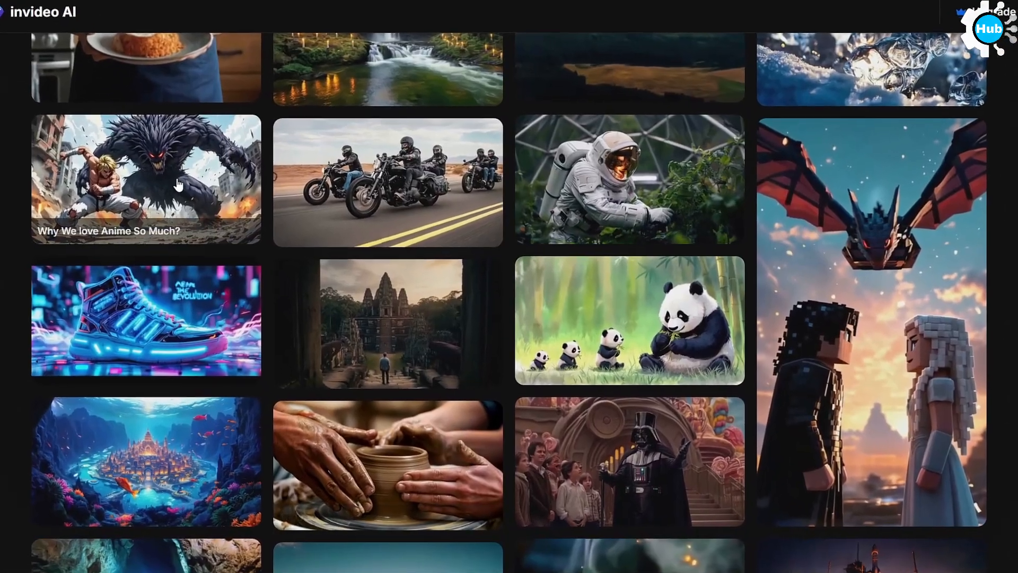
pyautogui.click(178, 185)
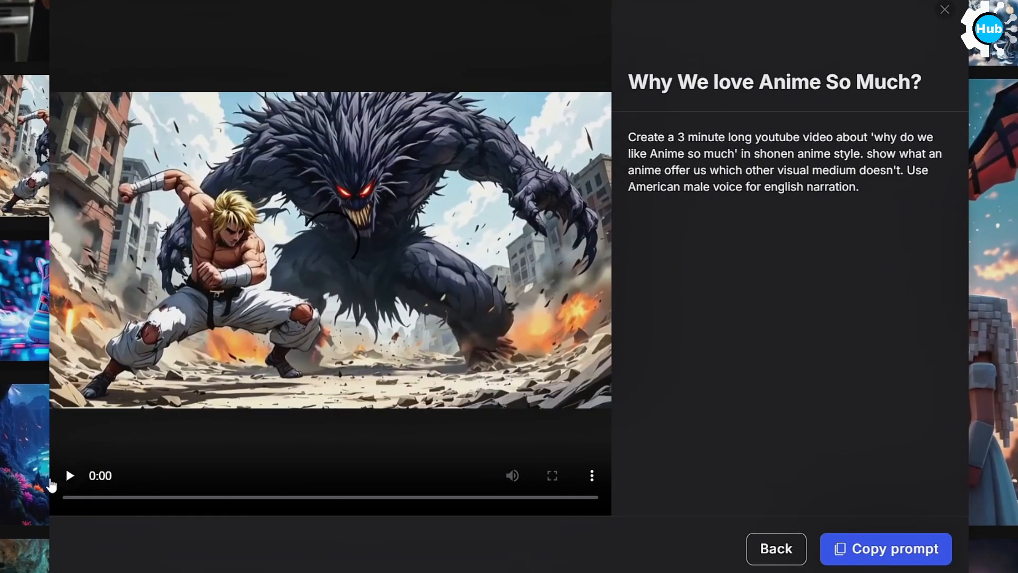
pyautogui.click(68, 475)
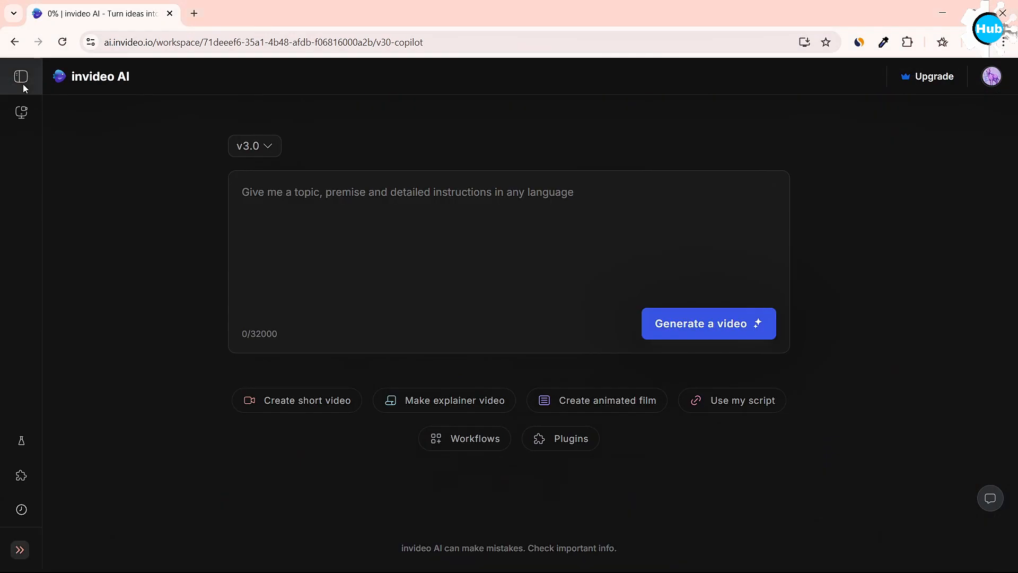
# Open the preset library and look through the options for adding a new subtitle preset.
pyautogui.click(23, 84)
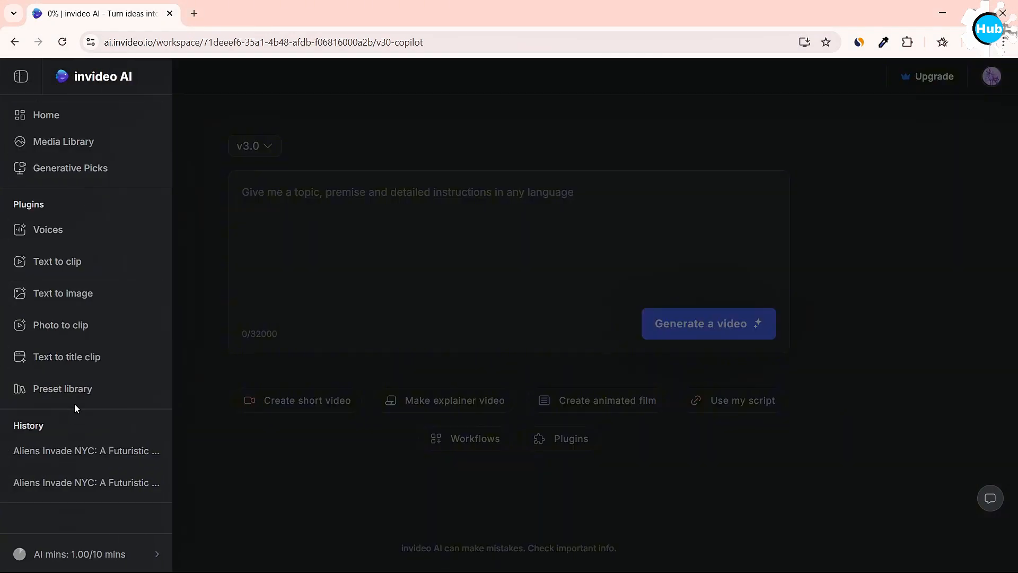
pyautogui.click(80, 389)
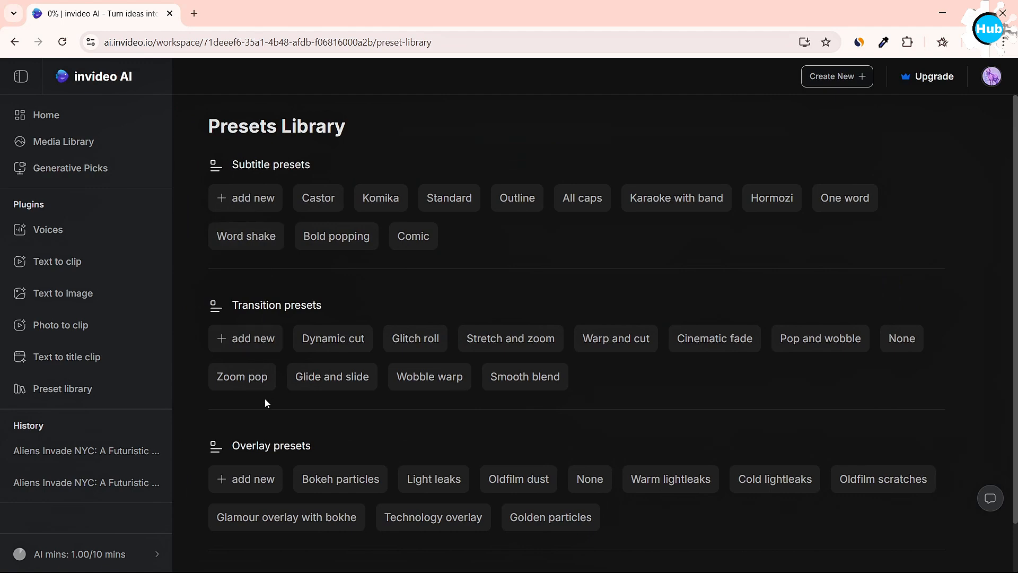
pyautogui.click(270, 198)
pyautogui.scroll(-3, 408, 458)
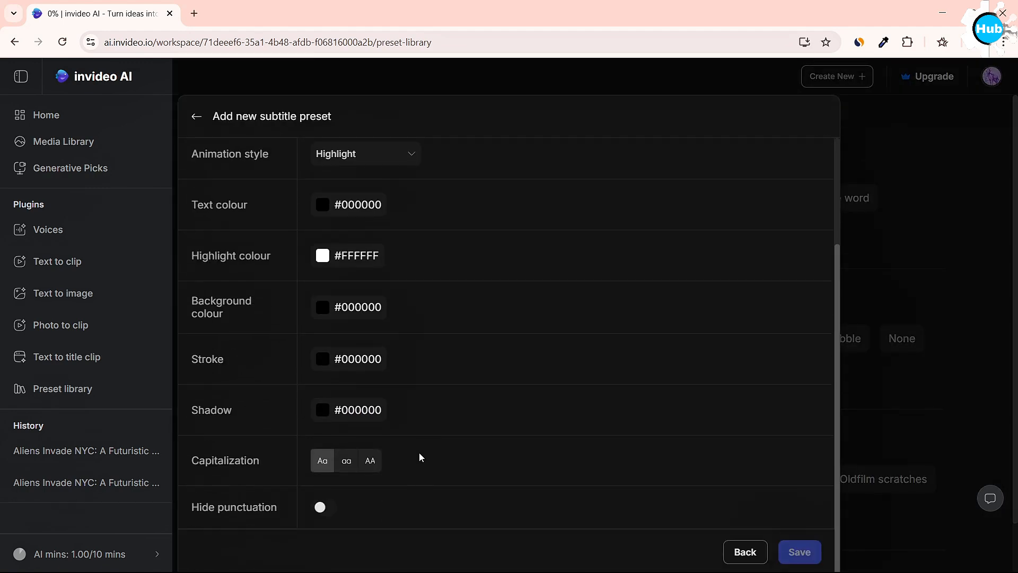
pyautogui.click(745, 551)
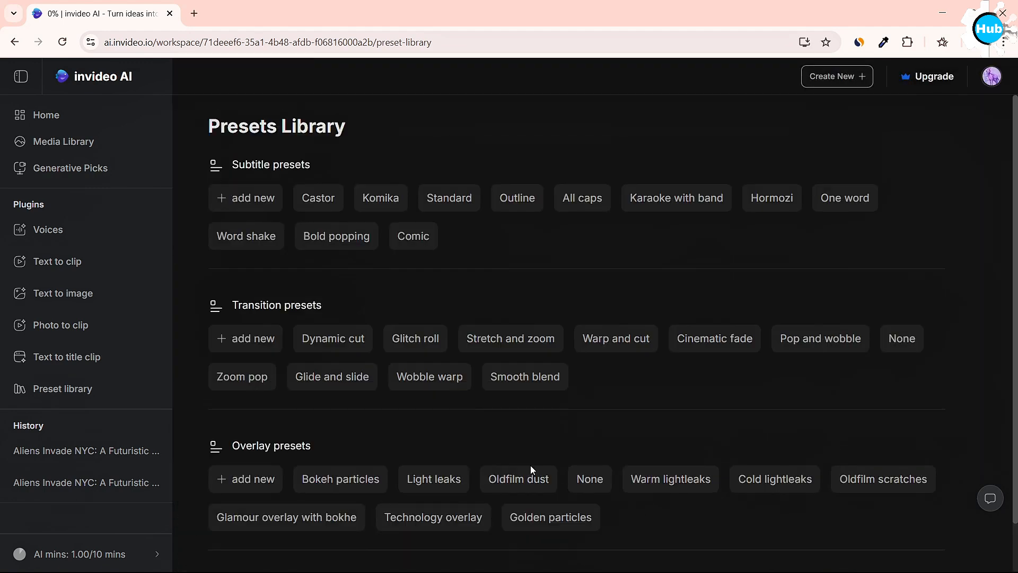
# Look through the media and scene transition choices offered for a new transition preset.
pyautogui.click(244, 337)
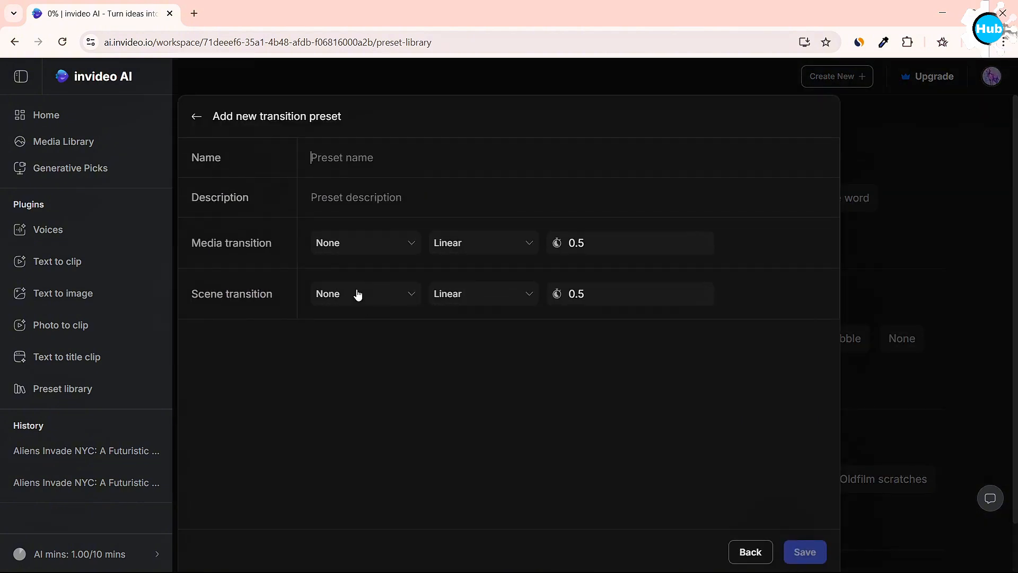
pyautogui.click(352, 244)
pyautogui.scroll(-8, 408, 440)
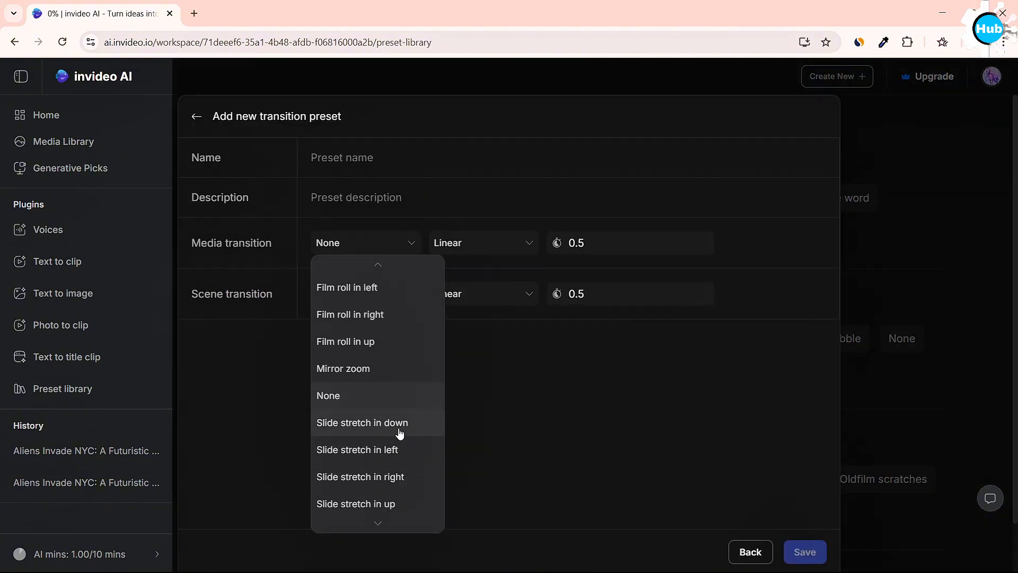
pyautogui.click(524, 415)
pyautogui.click(366, 296)
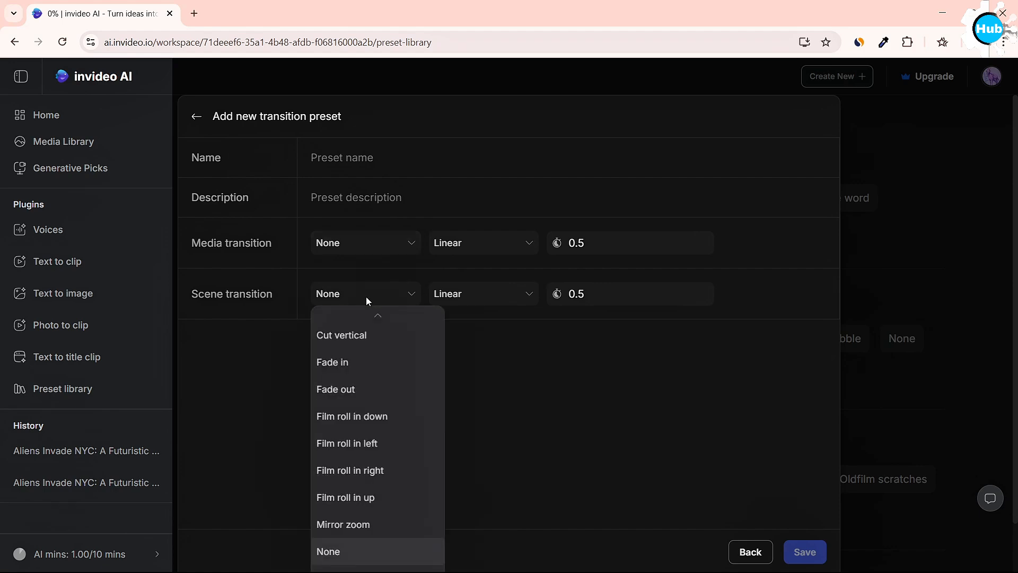
pyautogui.scroll(-8, 414, 424)
pyautogui.click(546, 441)
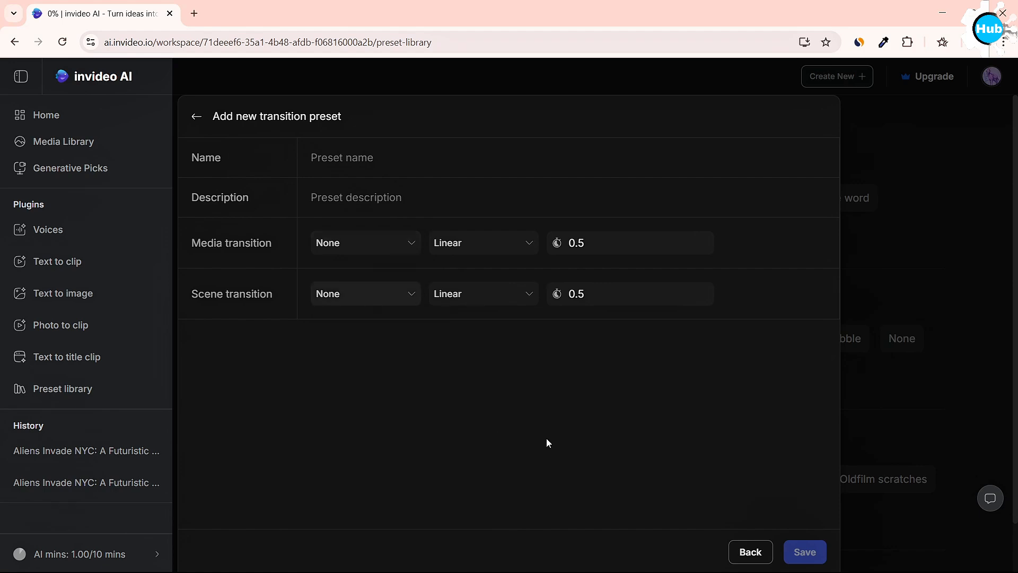
pyautogui.click(749, 551)
# Look through the blend modes and other options offered for a new overlay preset.
pyautogui.click(241, 480)
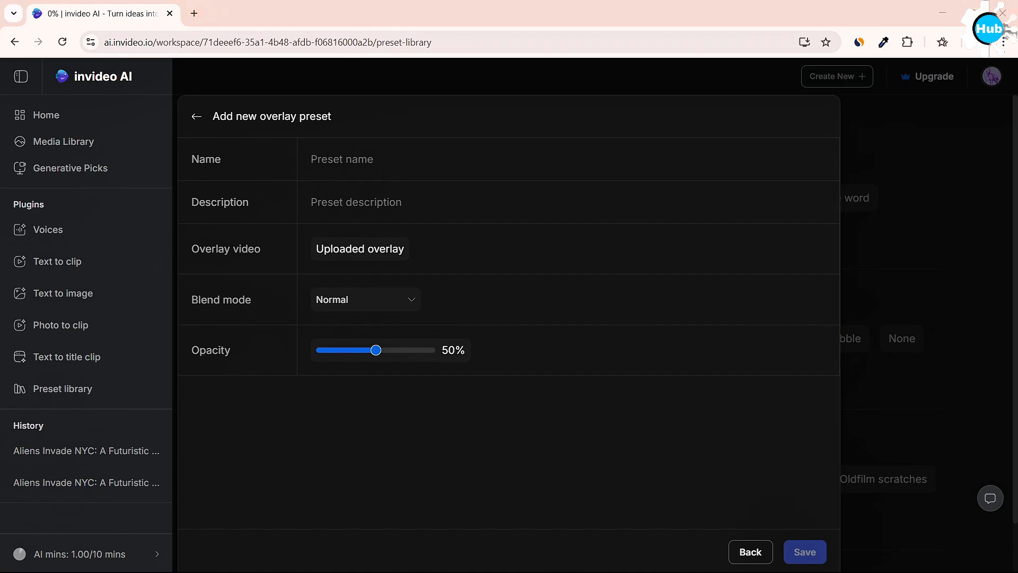
pyautogui.click(341, 311)
pyautogui.scroll(-2, 359, 456)
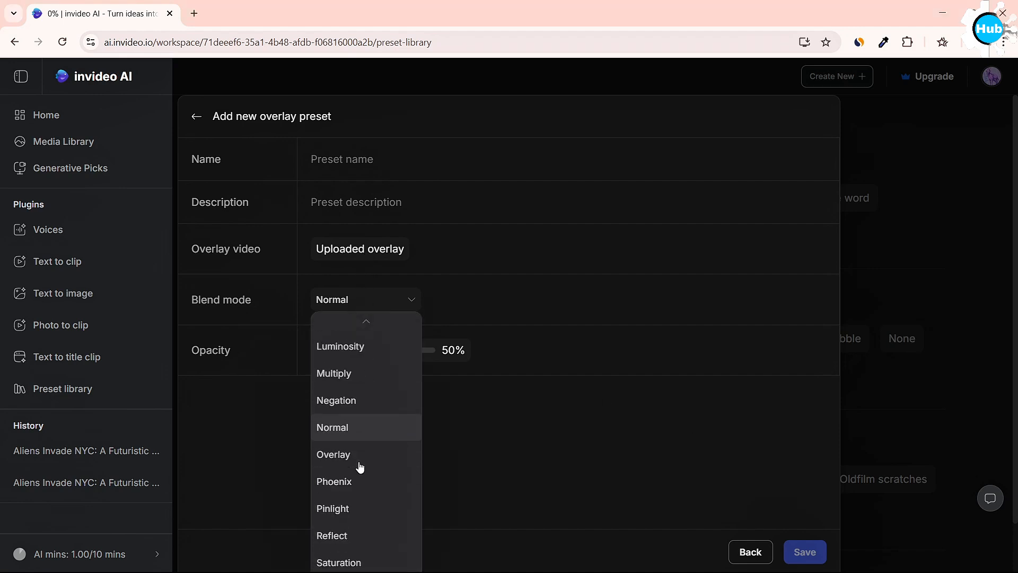
pyautogui.click(751, 551)
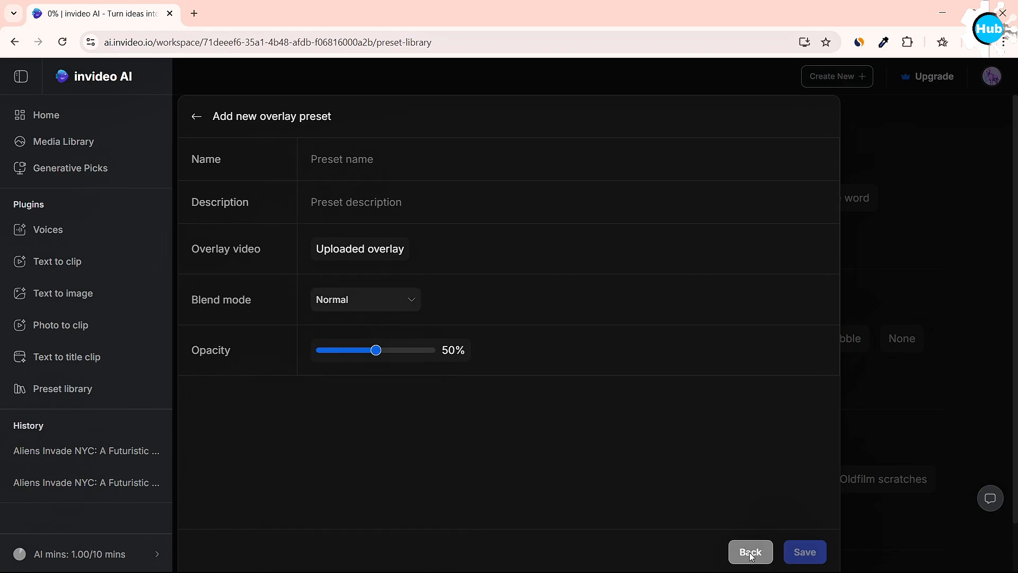
pyautogui.click(751, 551)
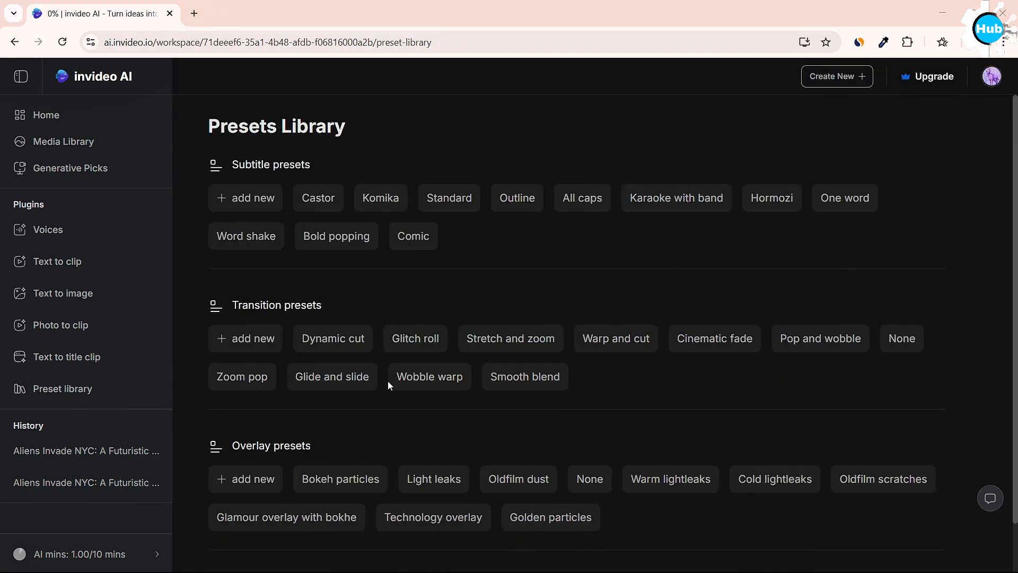
# Open the finished video "Aliens Invade NYC: A Futuristic Drama" of Thu Mar 27 2025 from the history for editing.
pyautogui.click(93, 484)
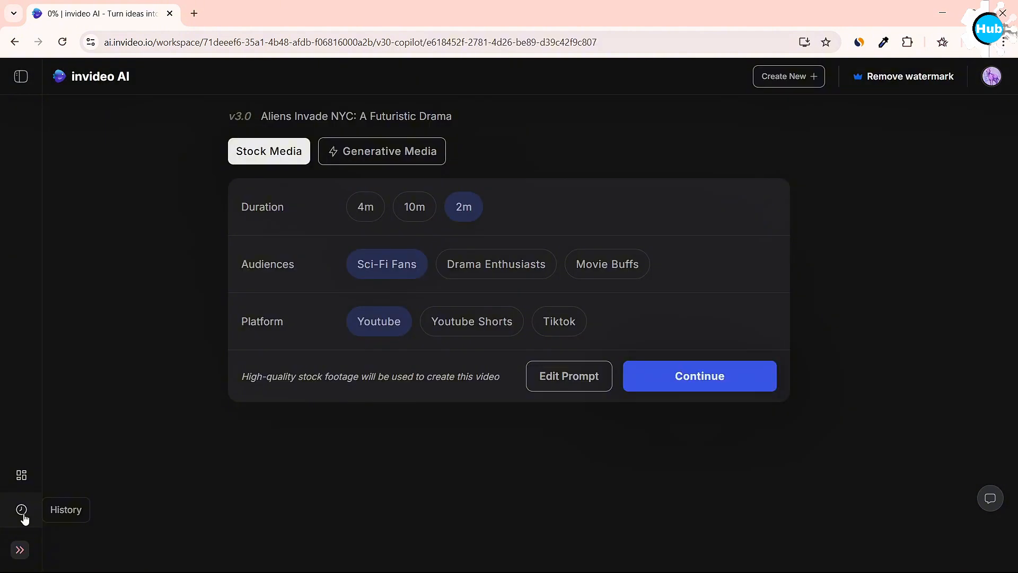
pyautogui.click(22, 510)
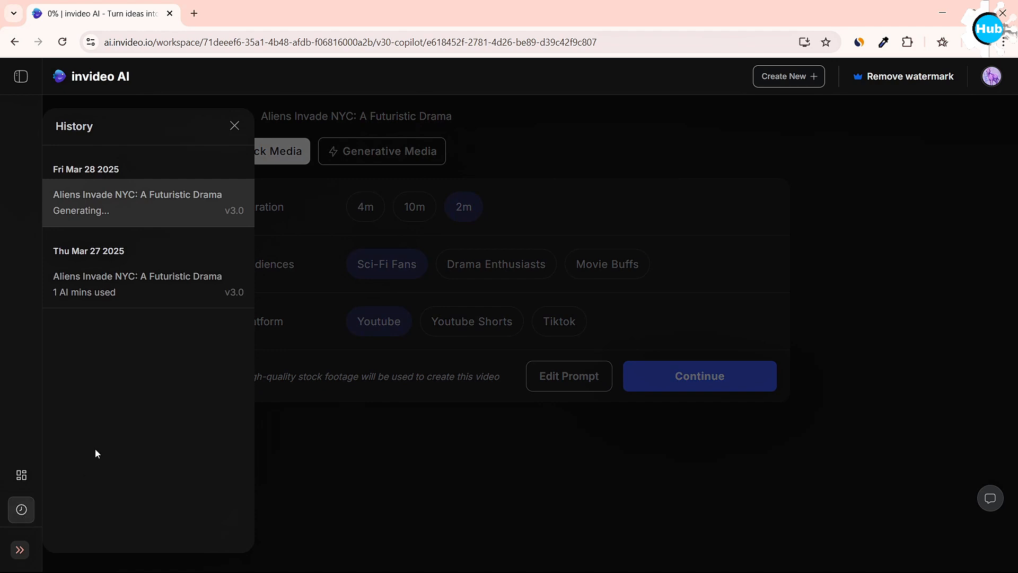
pyautogui.click(206, 300)
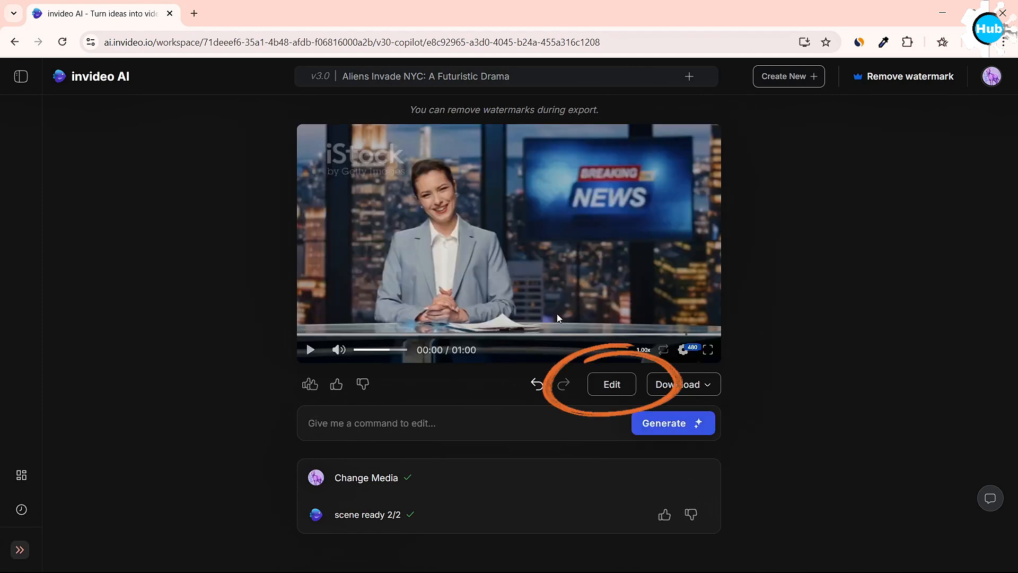
pyautogui.click(604, 391)
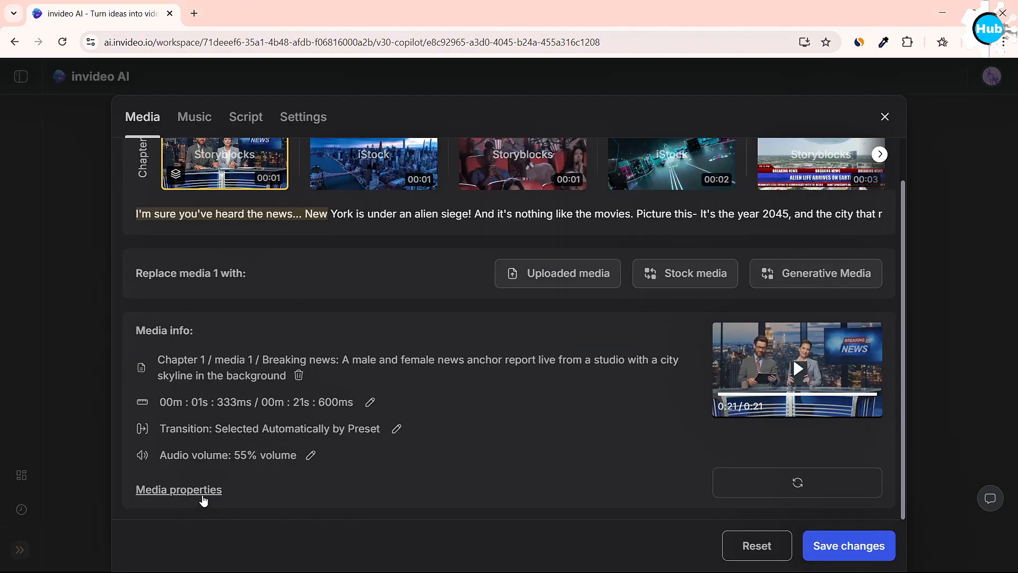
# In the first clip's media properties, turn off automatic trimming and set the trim start to 1.00 s.
pyautogui.click(202, 487)
pyautogui.click(258, 252)
pyautogui.moveTo(316, 288); pyautogui.dragTo(309, 288)
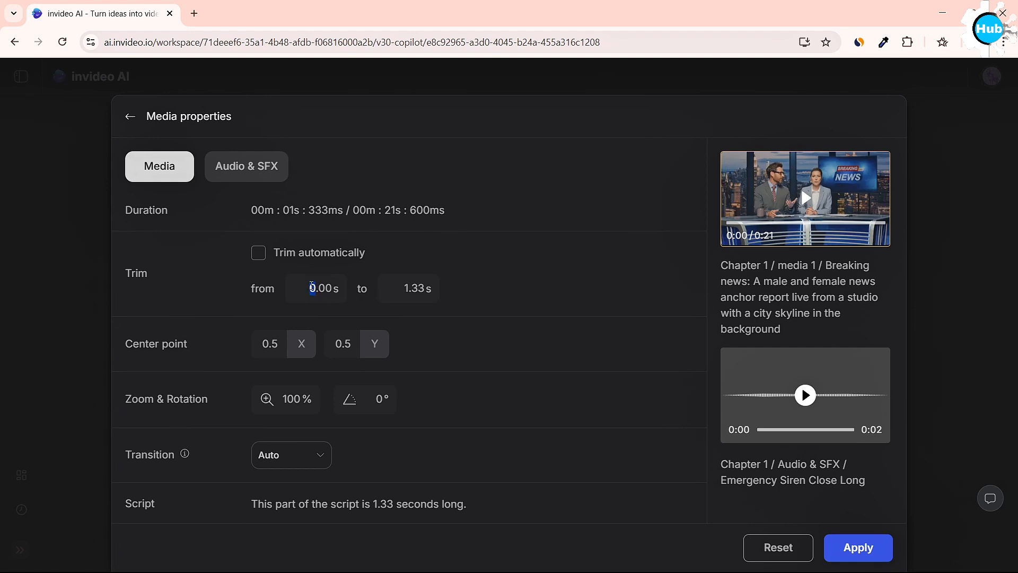
pyautogui.write('1')
pyautogui.click(508, 304)
# Set the X value of the clip's center point to 0.2.
pyautogui.click(273, 341)
pyautogui.press('BackSpace')
pyautogui.write('2')
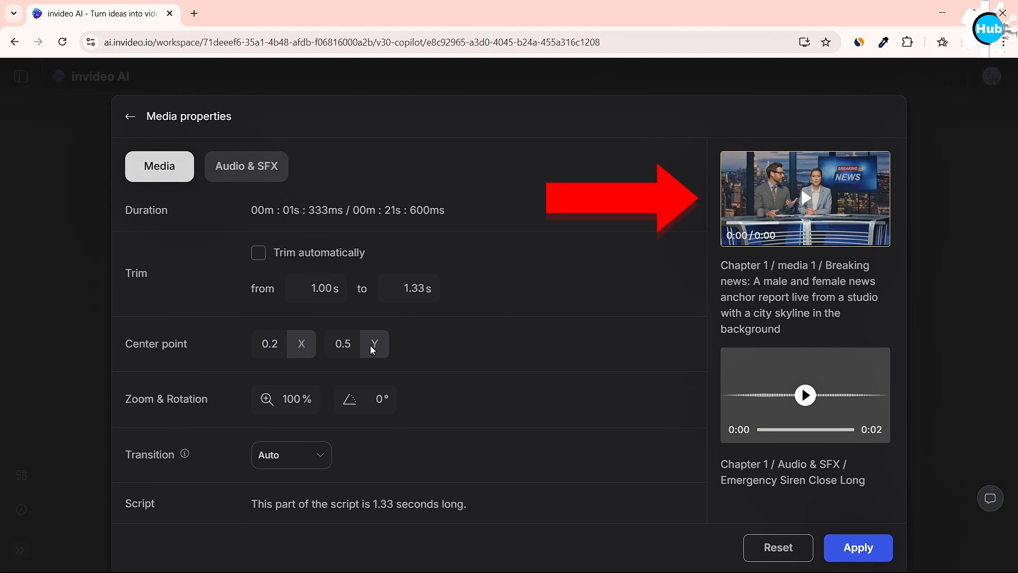
pyautogui.write('9')
# Try a 300% zoom and a 20° rotation on the clip, restoring each to 100% and 0°.
pyautogui.moveTo(294, 400); pyautogui.dragTo(282, 401)
pyautogui.write('30')
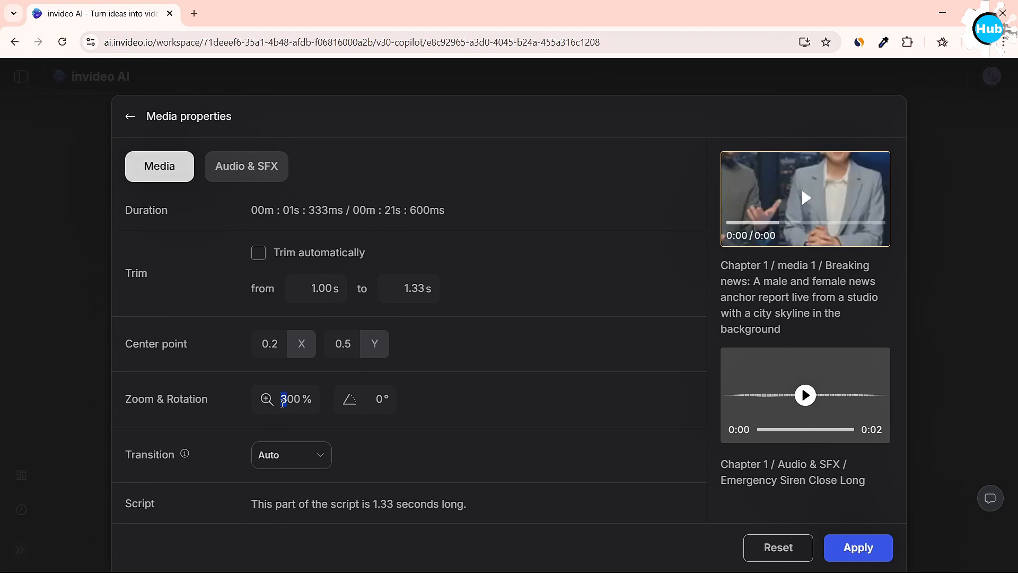
pyautogui.write('1')
pyautogui.click(373, 399)
pyautogui.write('2')
pyautogui.moveTo(377, 399); pyautogui.dragTo(370, 401)
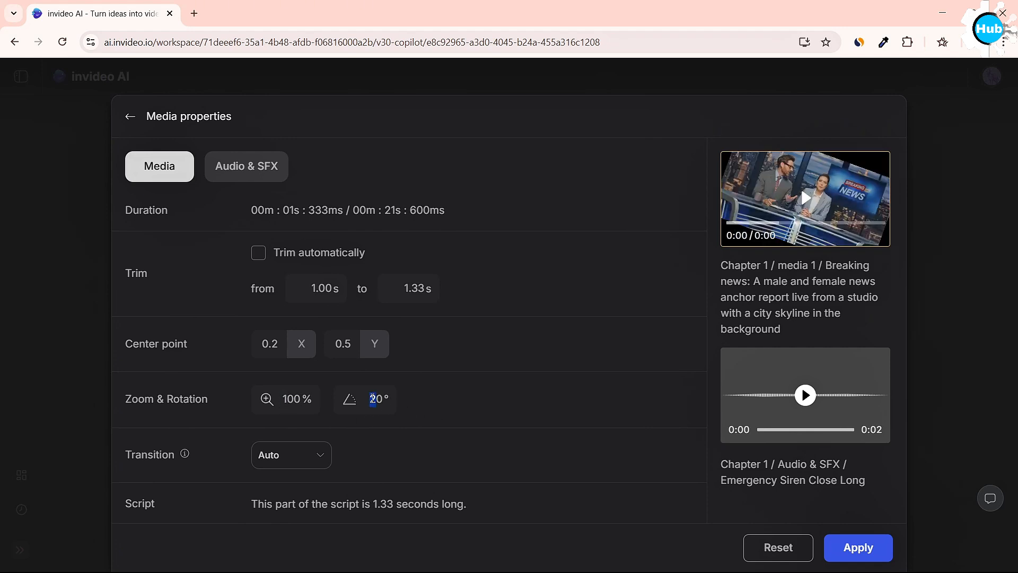
pyautogui.write('0')
# Set the clip's transition to Fade In and its sound effect volume to 90%.
pyautogui.click(314, 455)
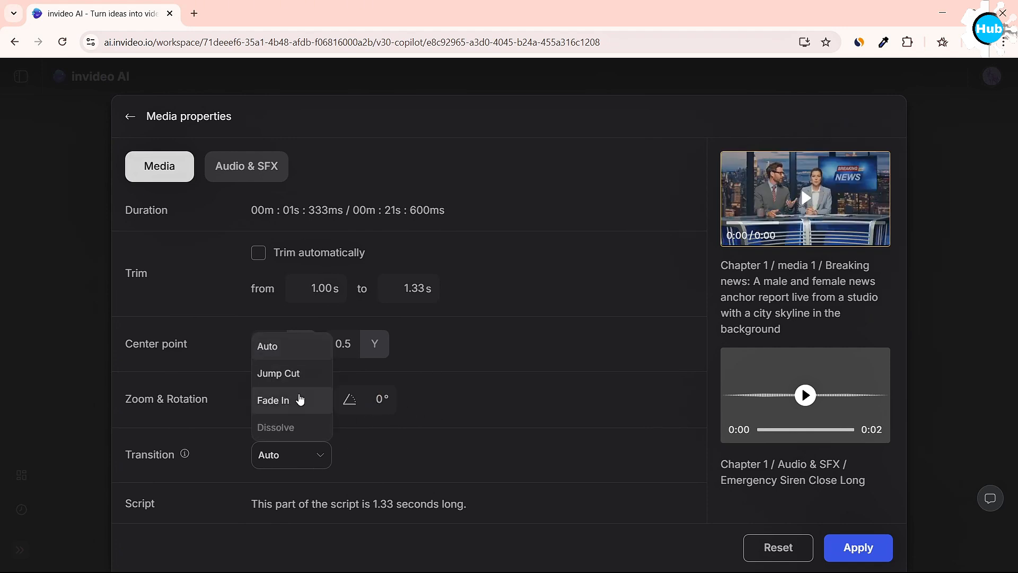
pyautogui.click(299, 400)
pyautogui.click(240, 168)
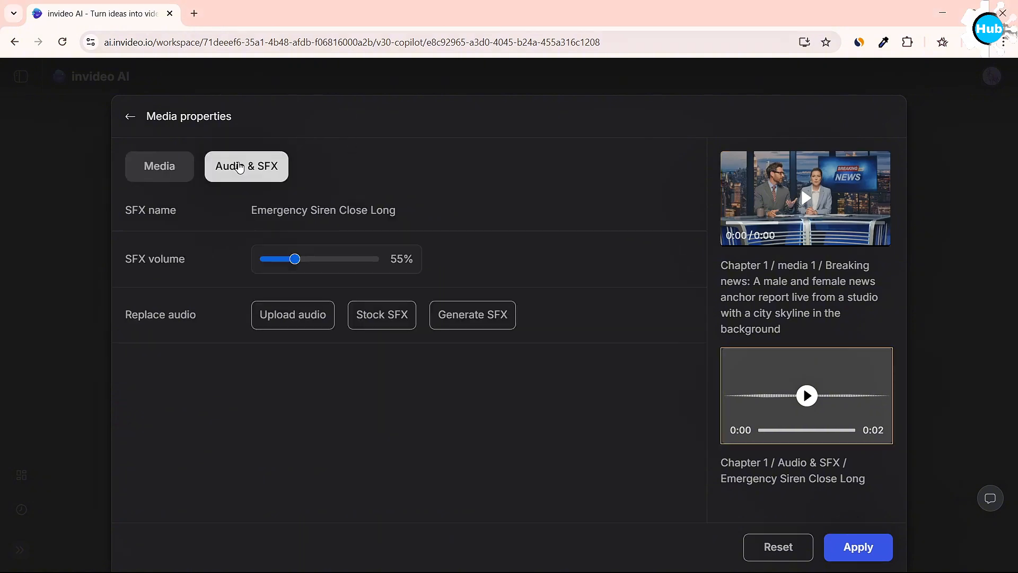
pyautogui.click(314, 262)
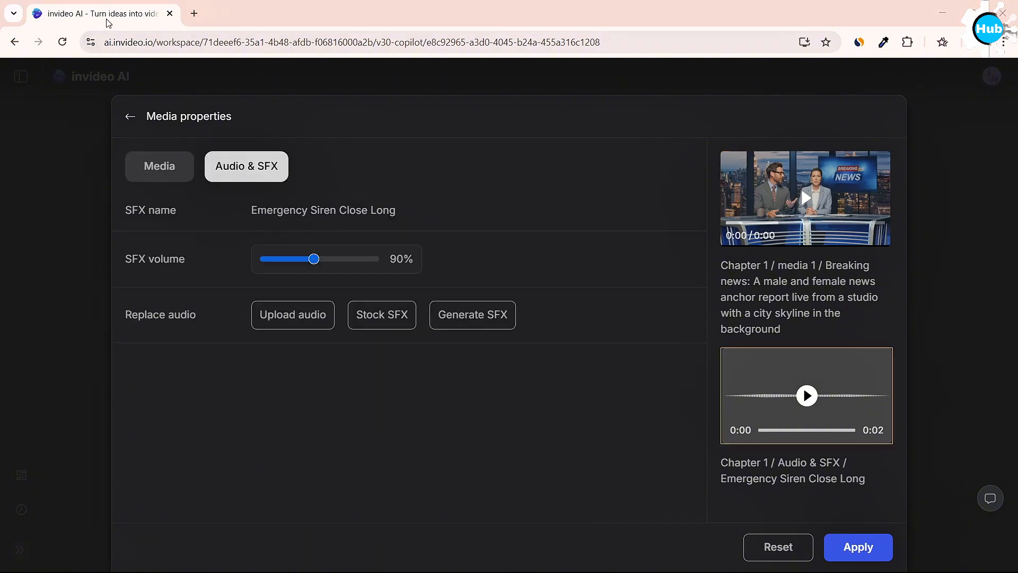
# Upload two audio files and replace the clip's sound effect with "Dramatic Series Theme - Freedom Trail Studio.mp3".
pyautogui.click(309, 316)
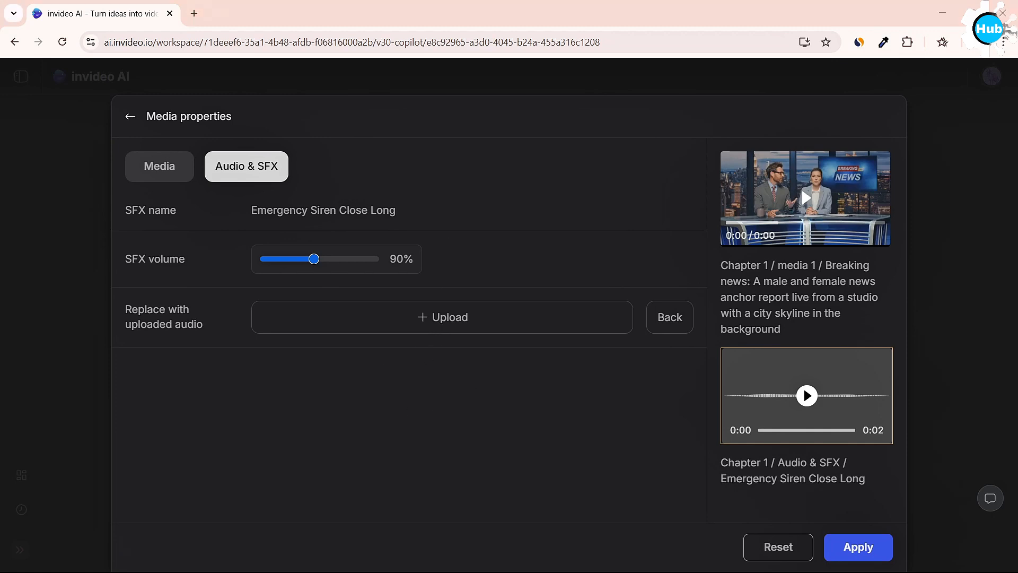
pyautogui.click(150, 411)
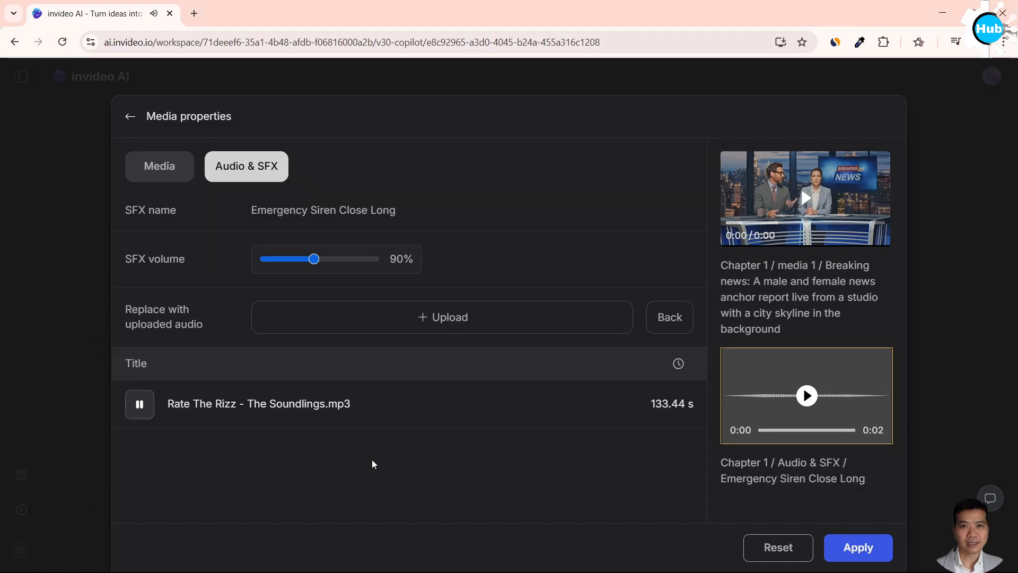
pyautogui.click(542, 307)
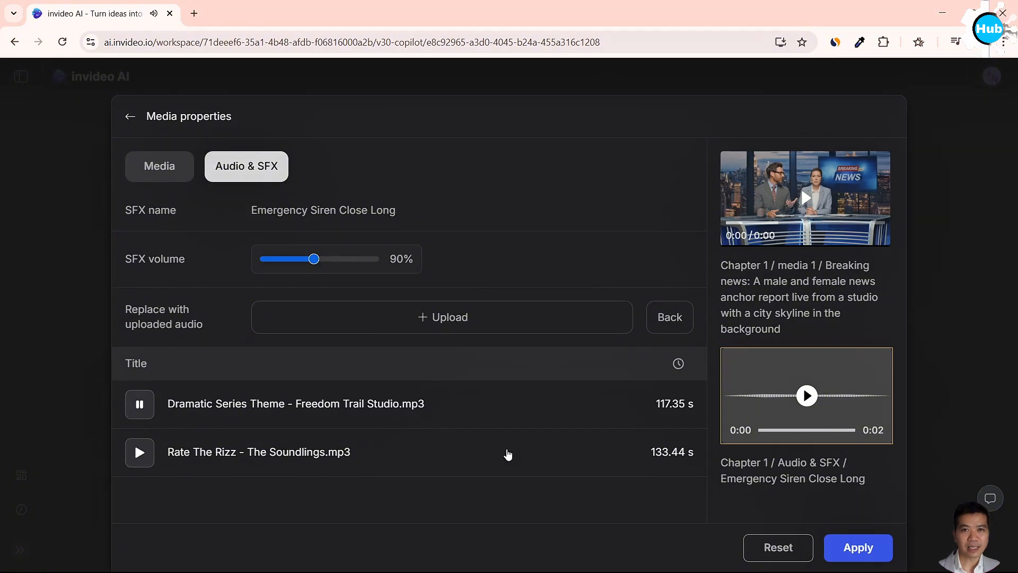
pyautogui.click(427, 412)
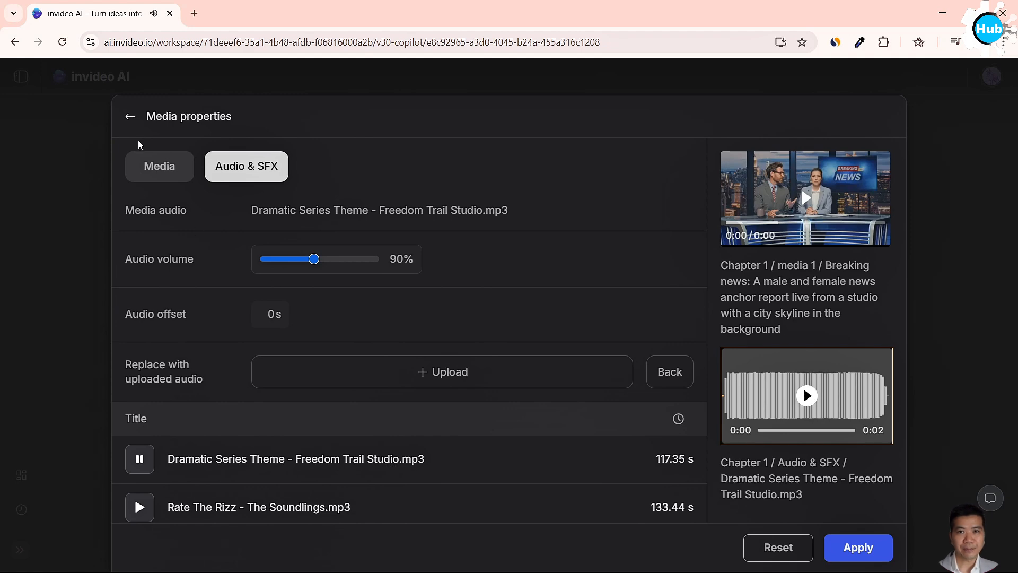
pyautogui.click(130, 116)
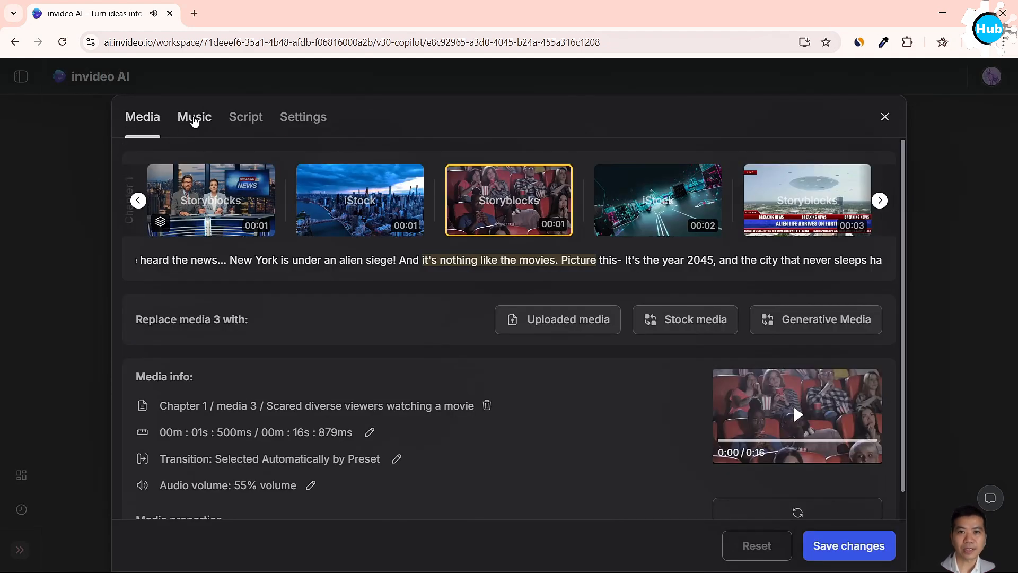
# Preview the background music "Ruination 2" and raise its volume slightly in the music properties.
pyautogui.click(195, 118)
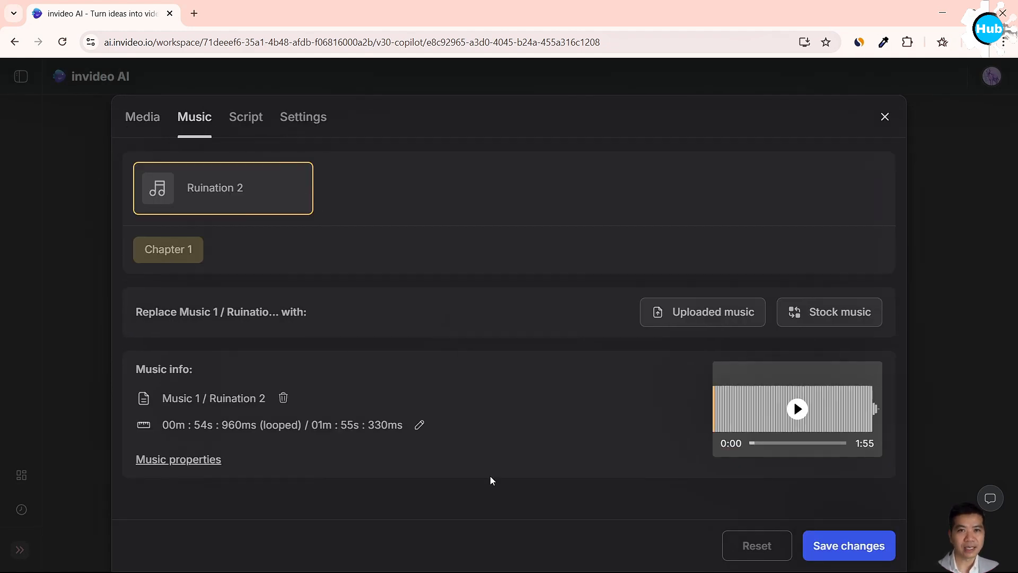
pyautogui.click(797, 409)
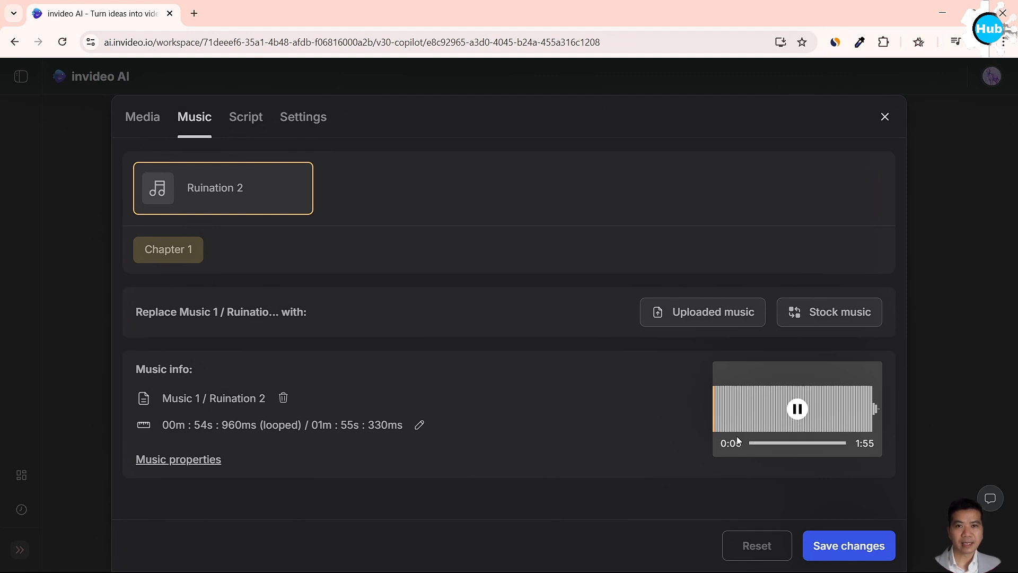
pyautogui.click(192, 463)
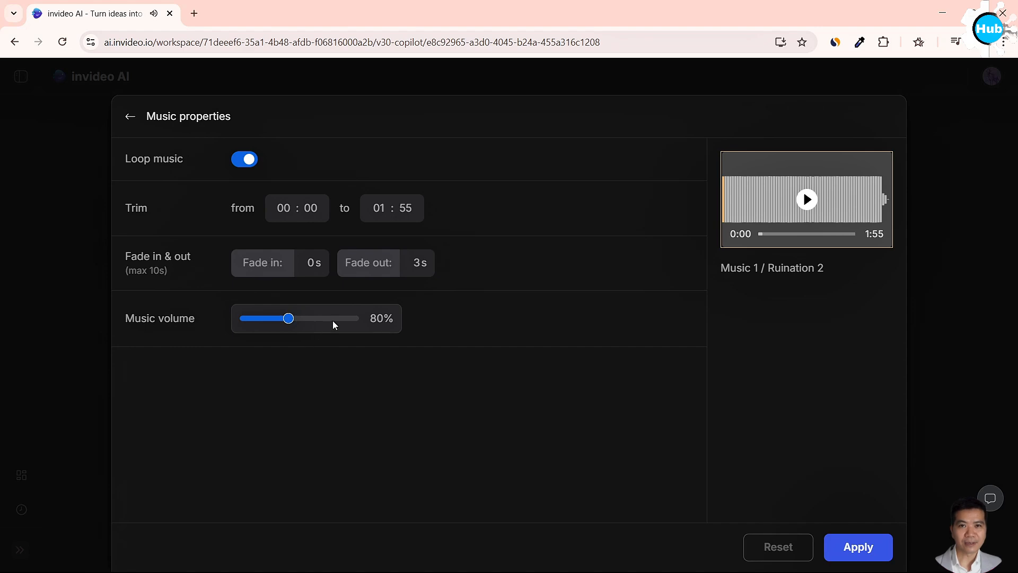
pyautogui.moveTo(291, 319); pyautogui.dragTo(300, 318)
pyautogui.click(130, 116)
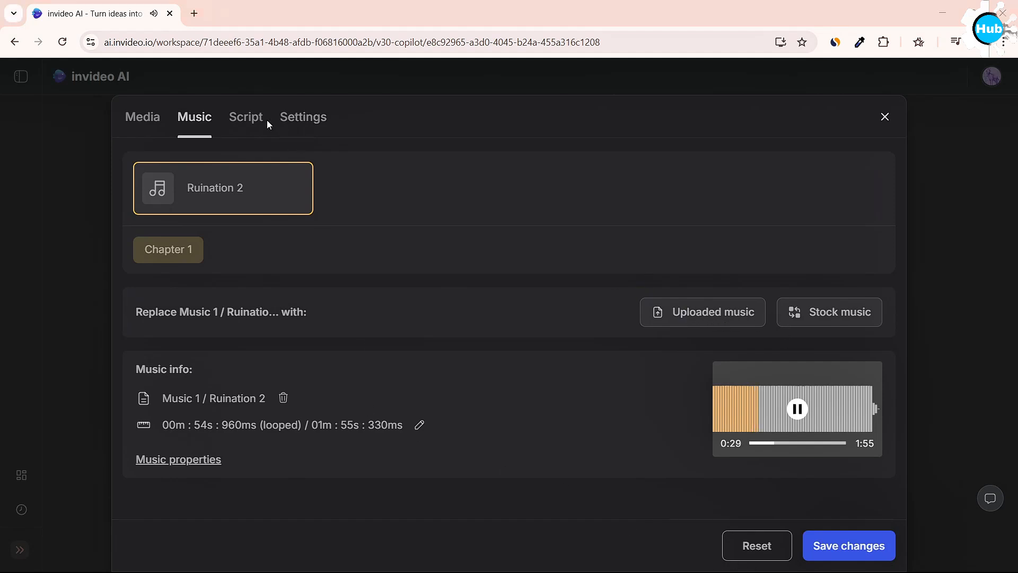
# Open the video's settings, discarding the unsaved music changes, and look over the presets and master volumes.
pyautogui.click(302, 117)
pyautogui.click(585, 340)
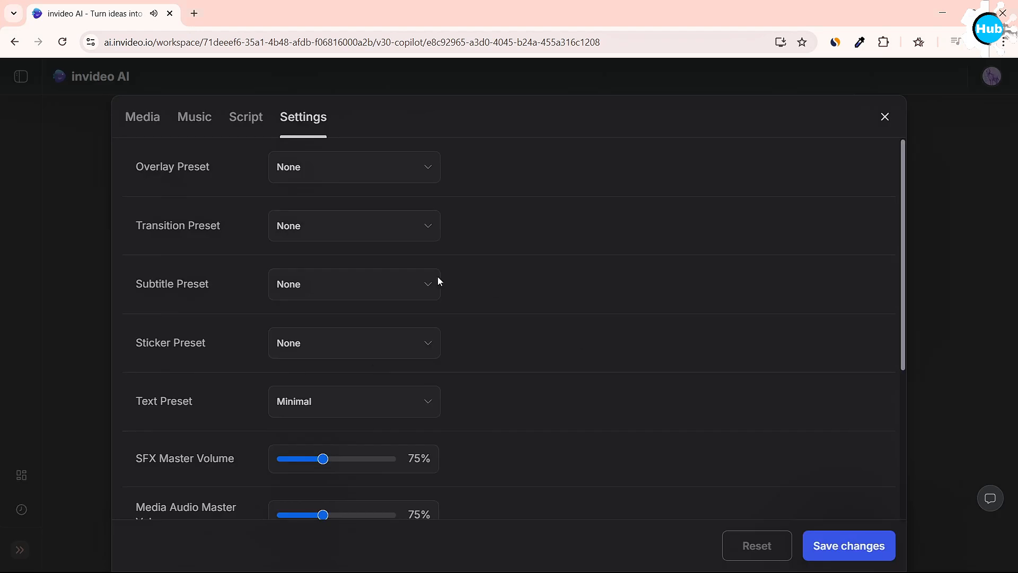
pyautogui.scroll(-4, 368, 478)
pyautogui.scroll(4, 368, 478)
# Examine the available sticker and text presets, the master volume settings and the characters section.
pyautogui.click(363, 347)
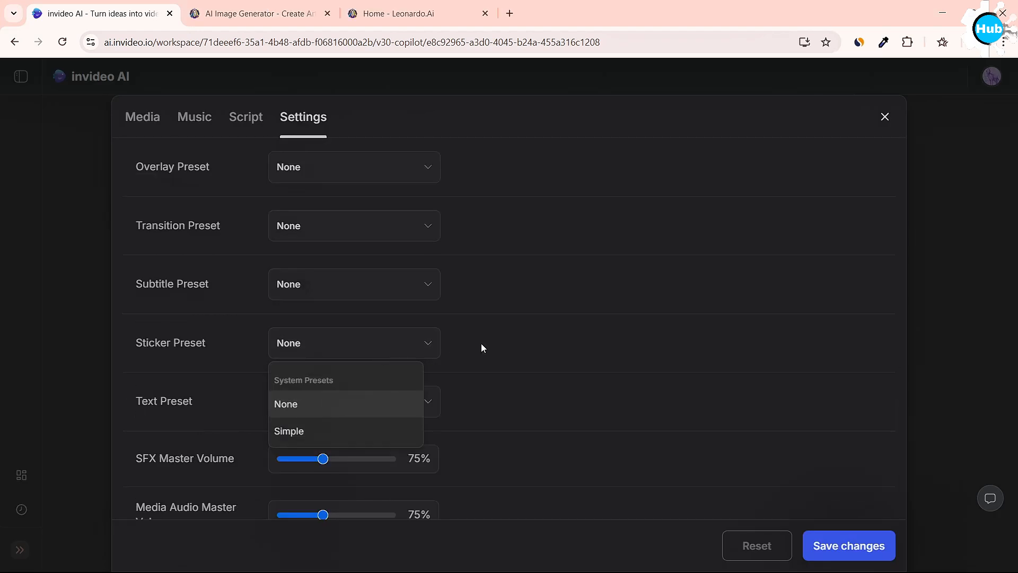
pyautogui.click(517, 342)
pyautogui.click(381, 404)
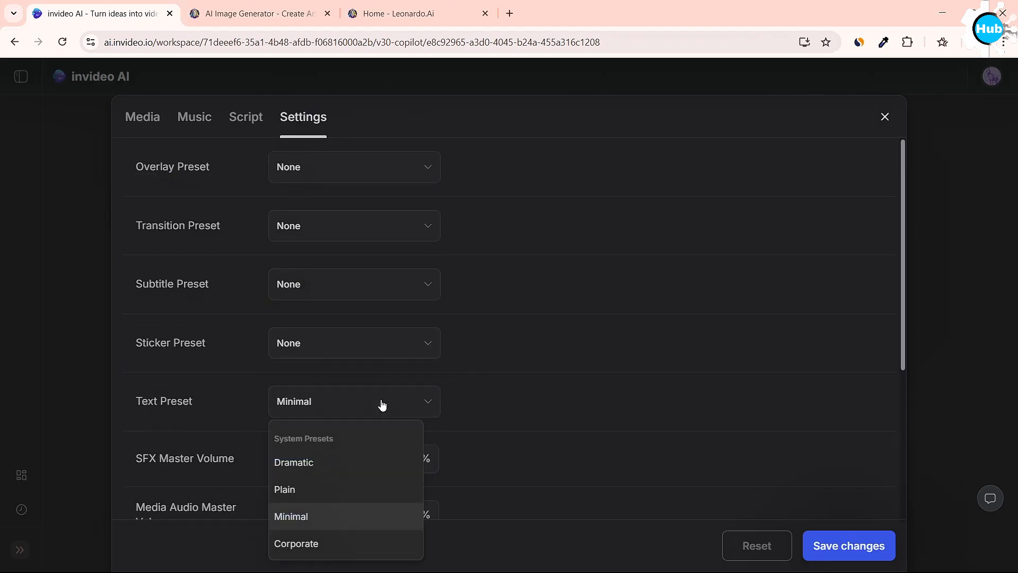
pyautogui.click(472, 397)
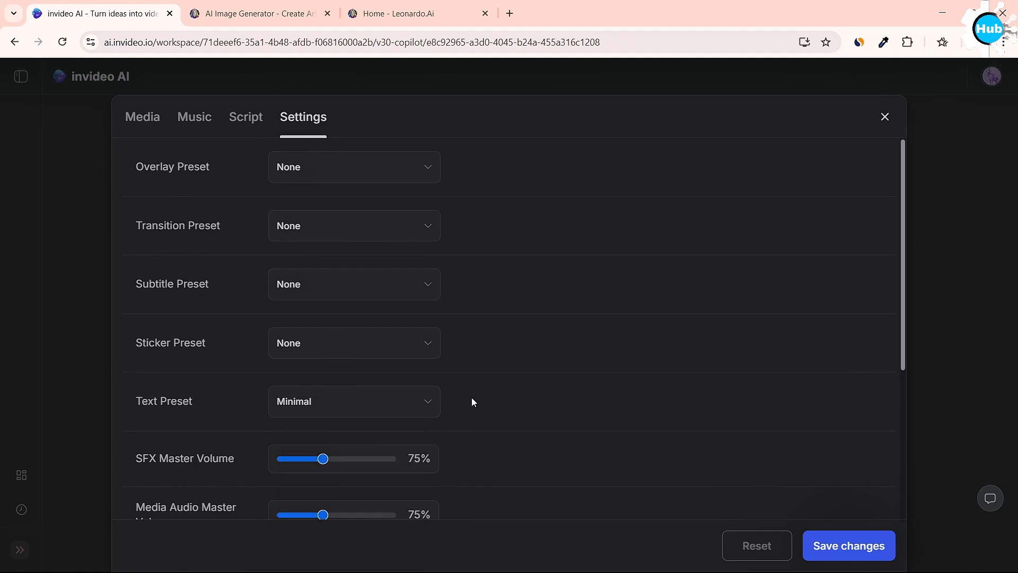
pyautogui.scroll(-5, 403, 468)
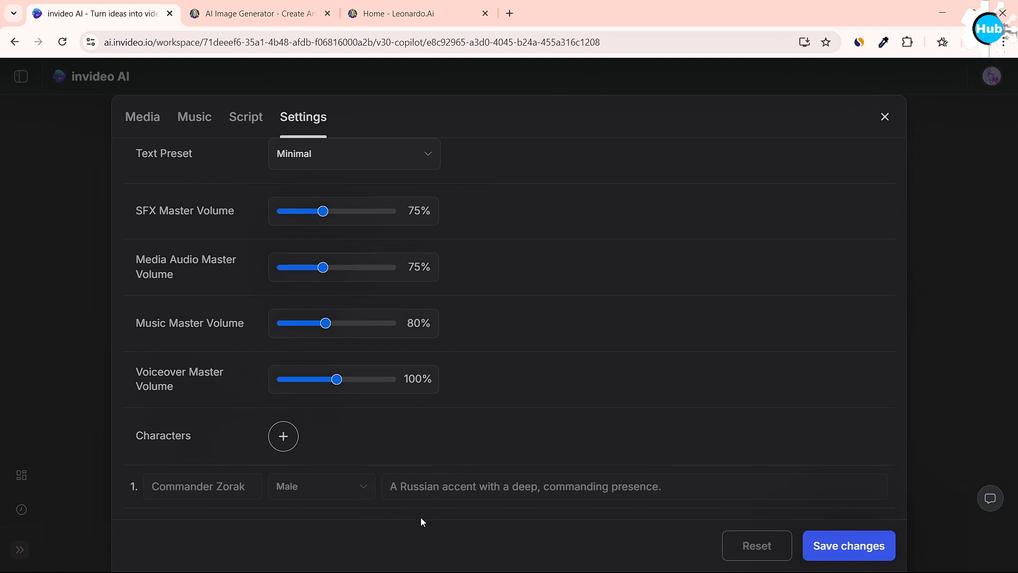
# Start adding a character in the settings, and switch to the start of the script, discarding the unsaved changes.
pyautogui.click(288, 442)
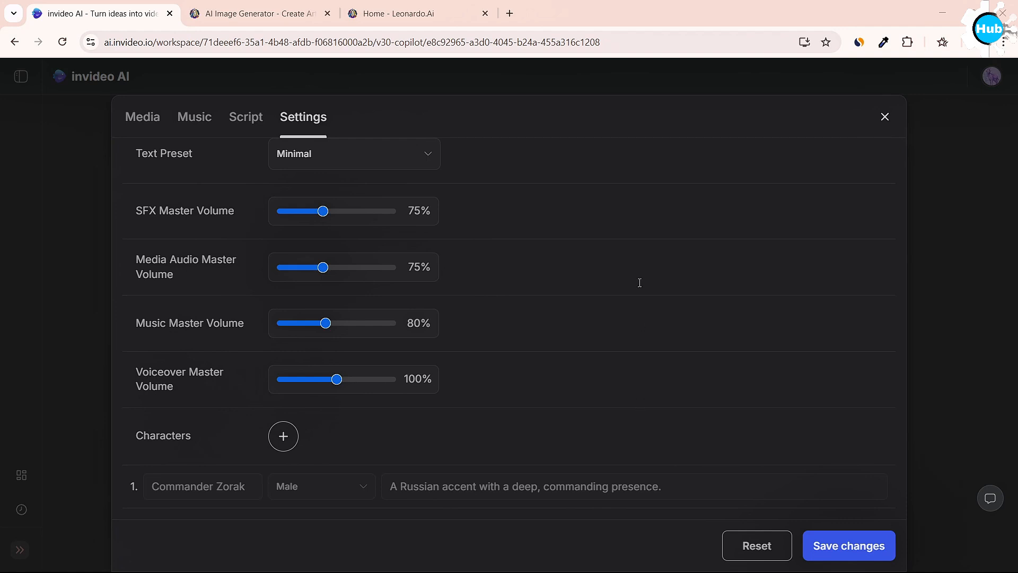
pyautogui.click(253, 120)
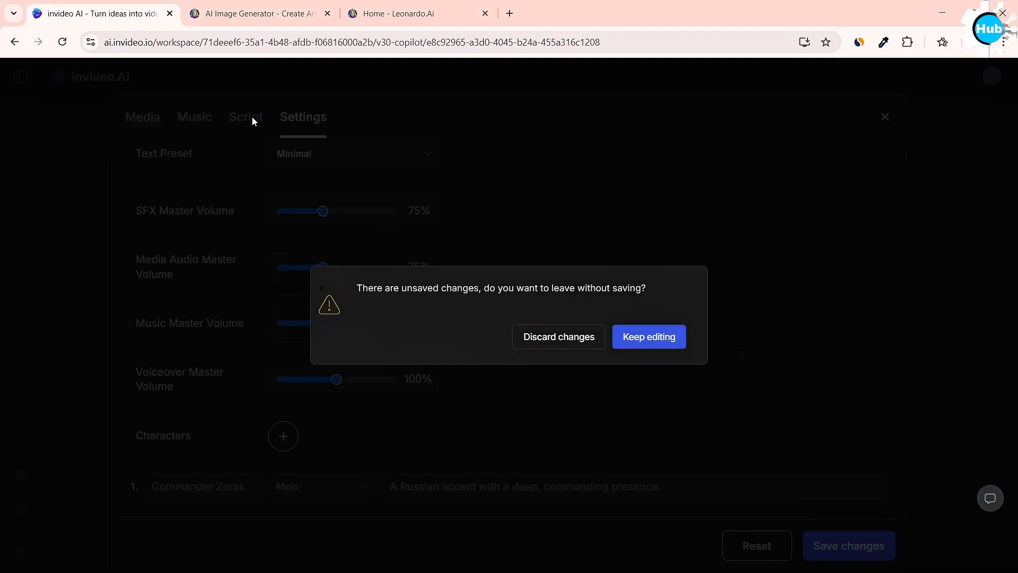
pyautogui.click(581, 340)
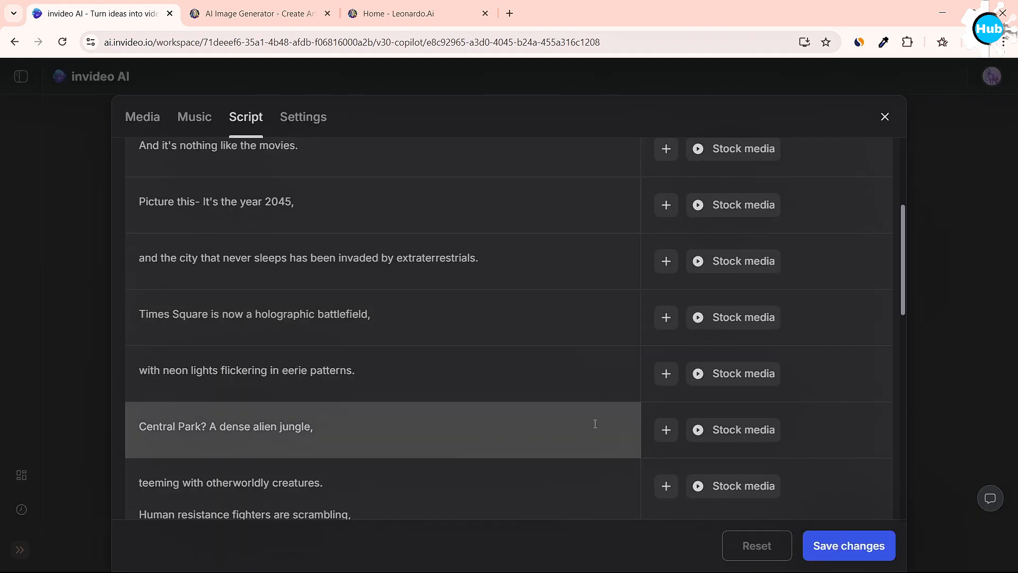
pyautogui.scroll(4, 594, 416)
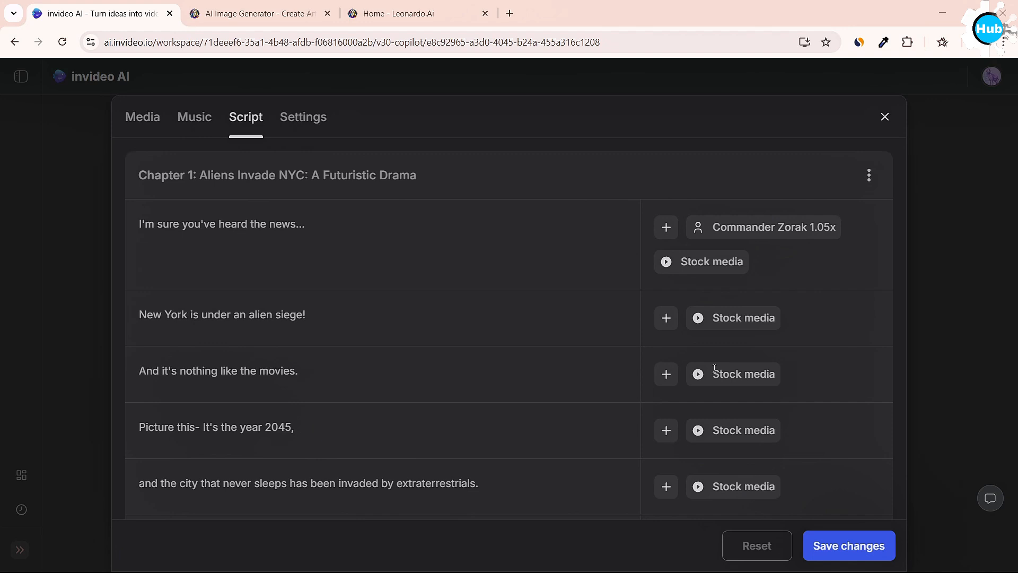
# Review the speaker and speed options for the script line "I'm sure you've heard the news..." and apply them.
pyautogui.click(777, 228)
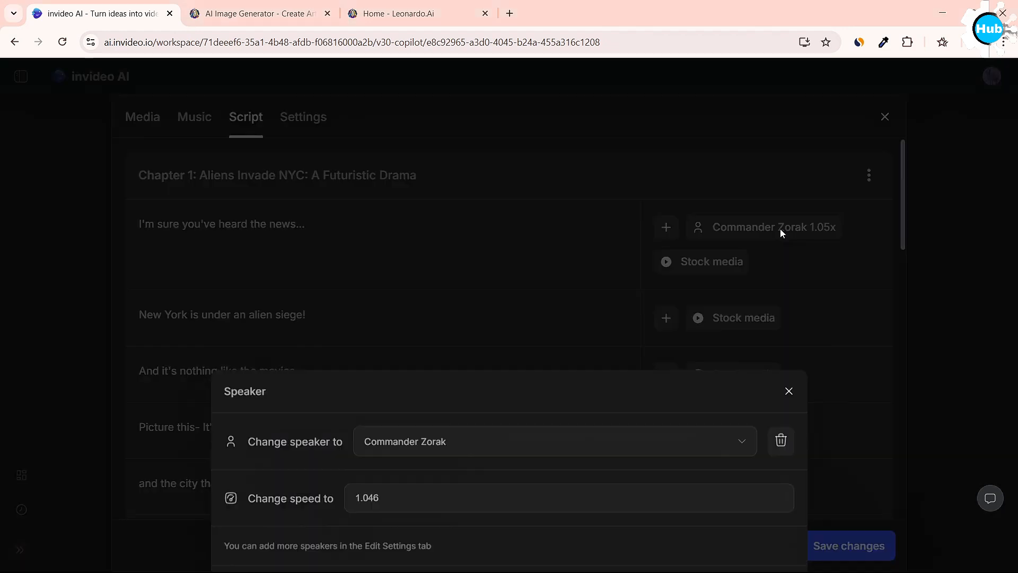
pyautogui.click(467, 378)
pyautogui.click(475, 359)
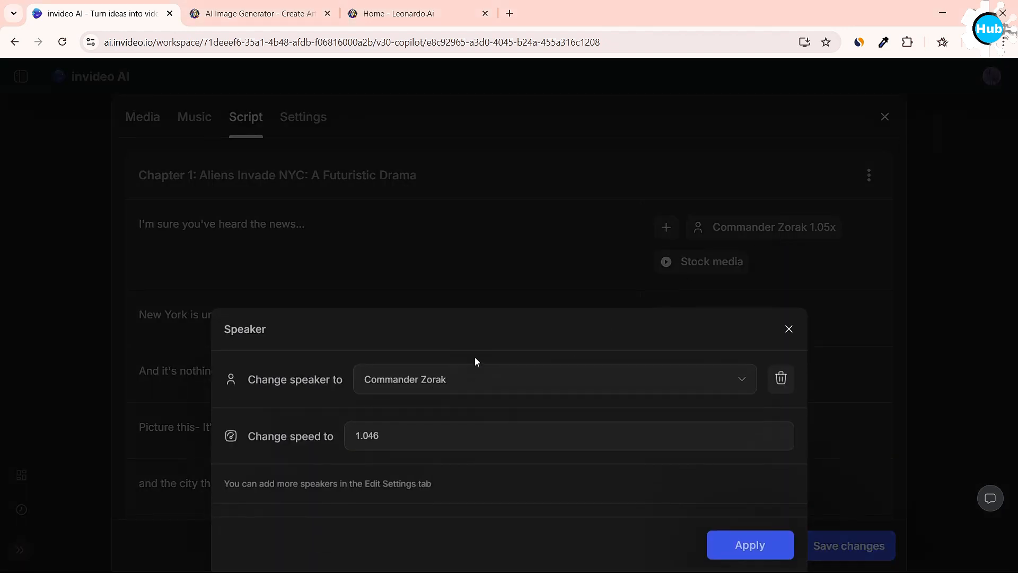
pyautogui.click(403, 441)
pyautogui.click(764, 552)
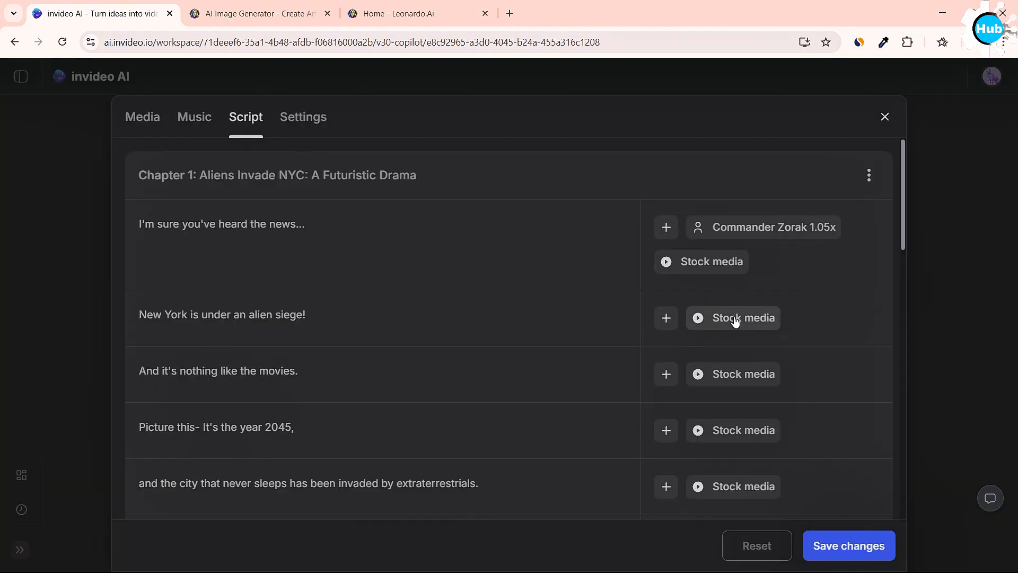
# Examine the edit actions that can be added to the script line "New York is under an alien siege!".
pyautogui.click(666, 317)
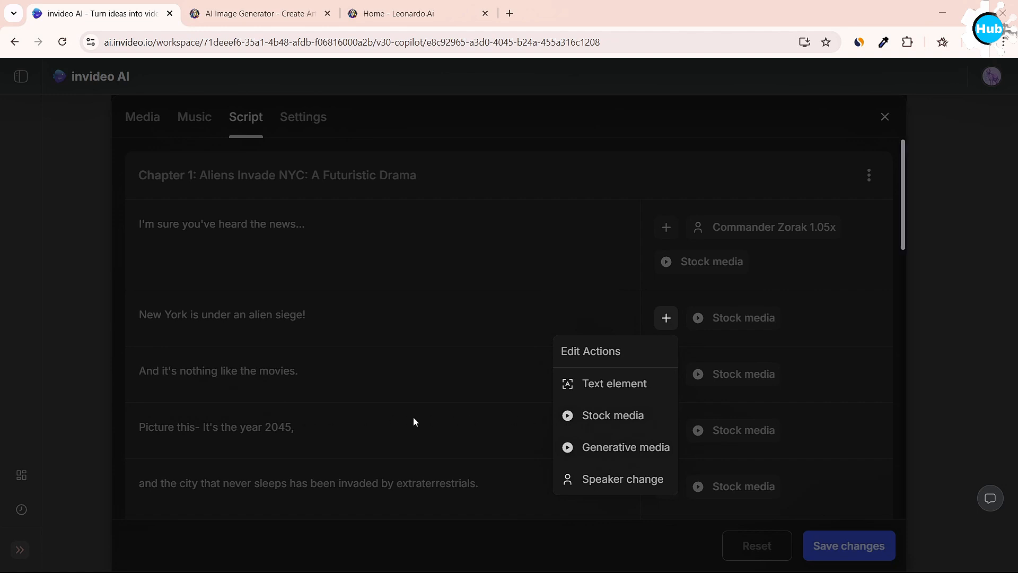
pyautogui.click(202, 361)
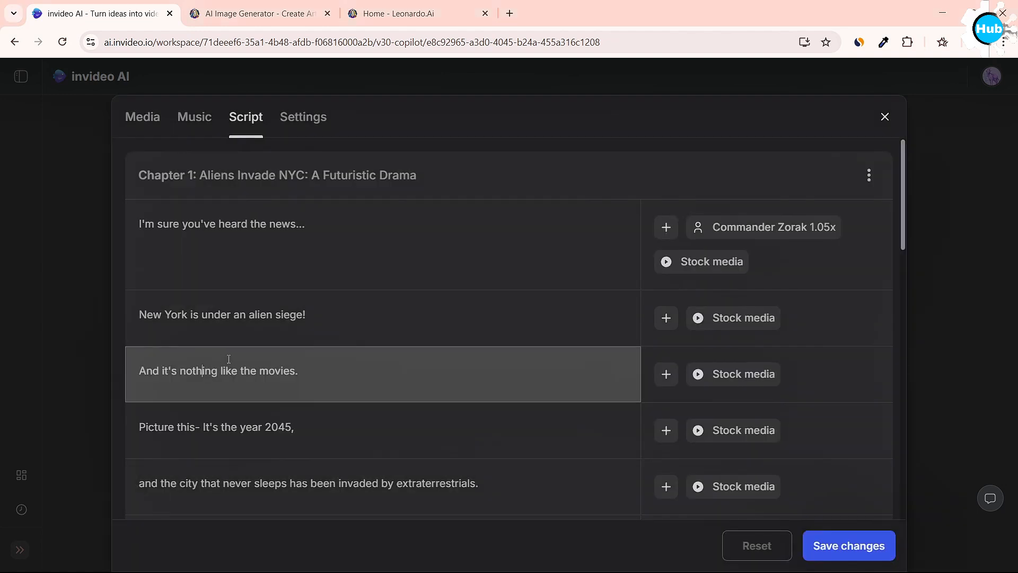
pyautogui.scroll(-4, 374, 412)
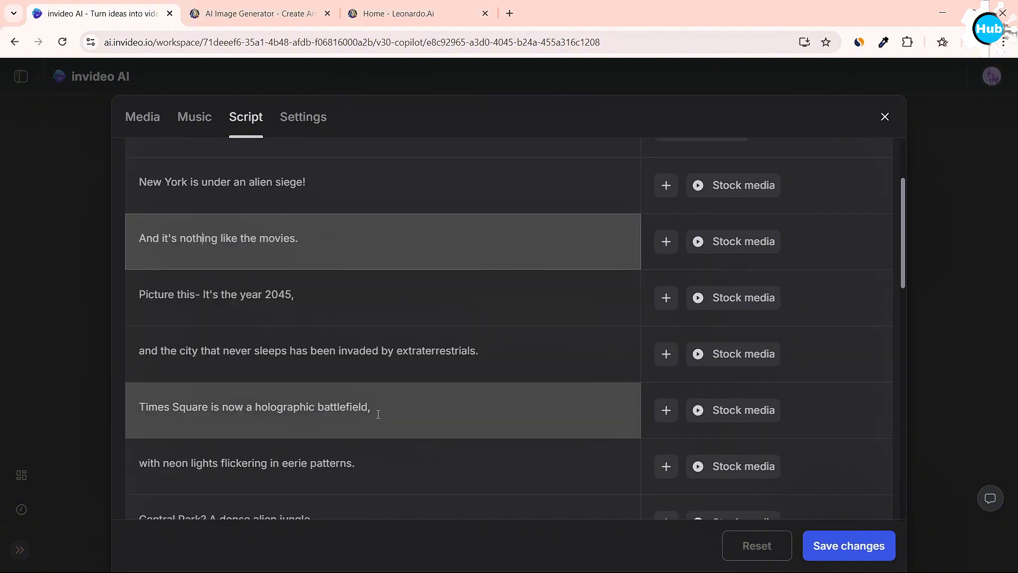
# Examine the segment editing options for the "Times Square" and "Or will New York become the capital" script lines.
pyautogui.rightClick(376, 412)
pyautogui.scroll(-12, 378, 413)
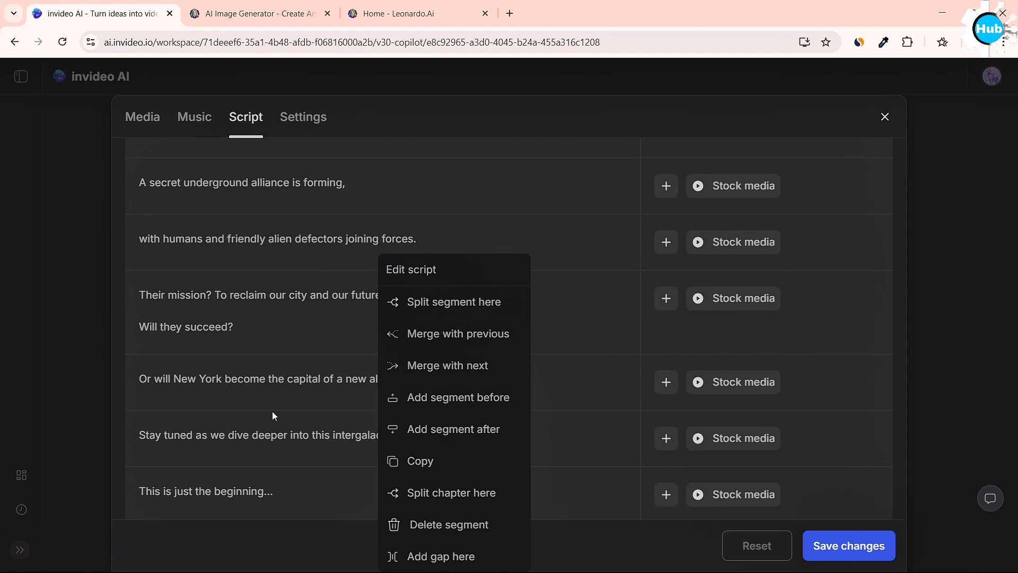
pyautogui.click(287, 431)
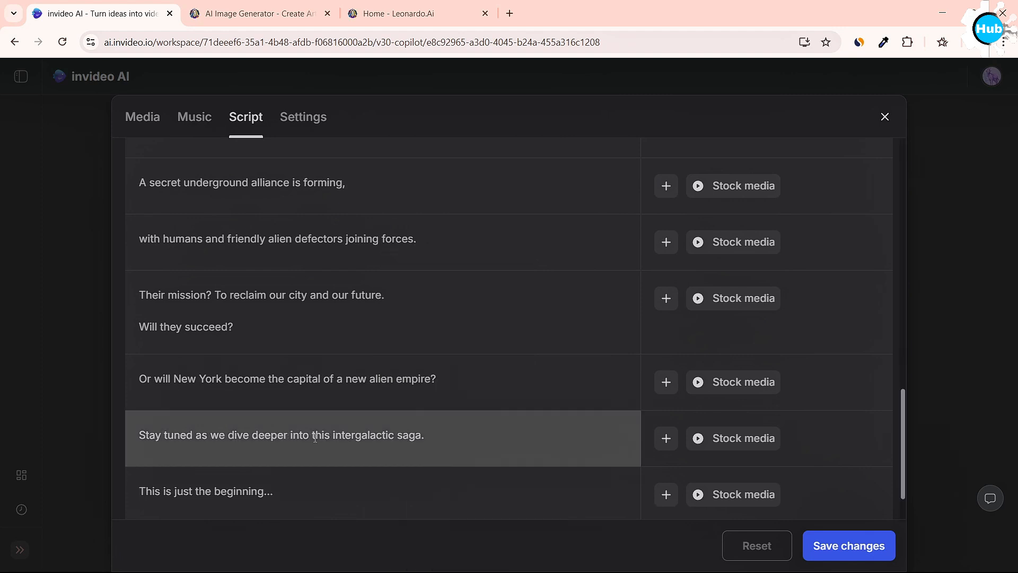
pyautogui.click(377, 438)
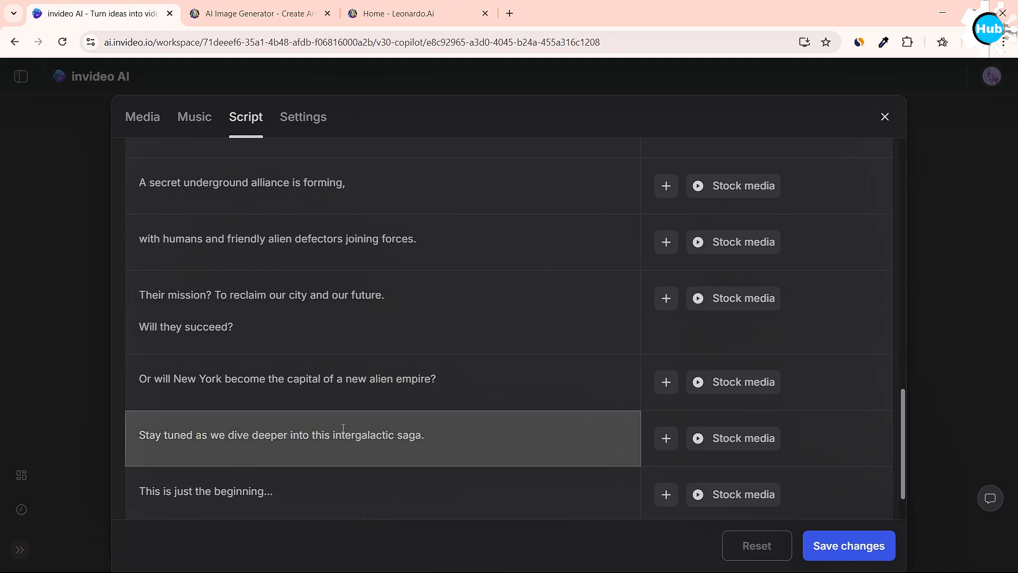
pyautogui.click(362, 387)
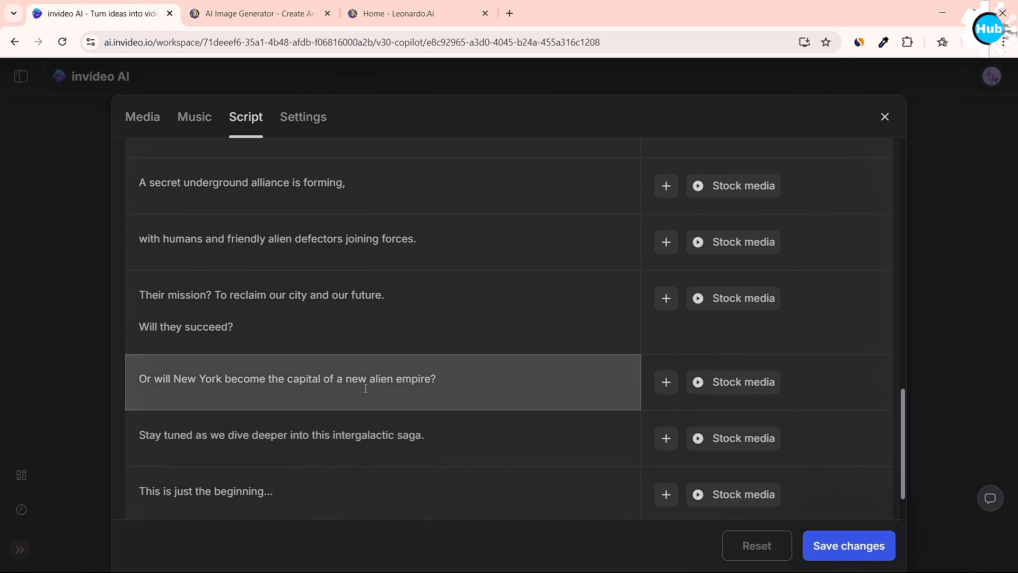
pyautogui.rightClick(366, 388)
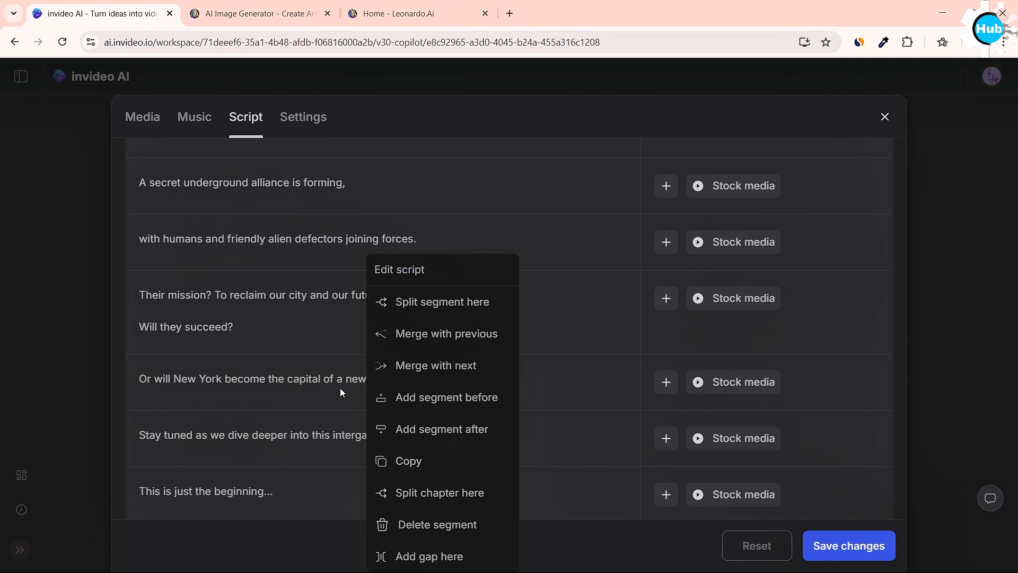
pyautogui.click(340, 392)
# Insert a 3-second gap after "eerie" in the script line "with neon lights flickering in eerie patterns.".
pyautogui.scroll(10, 763, 415)
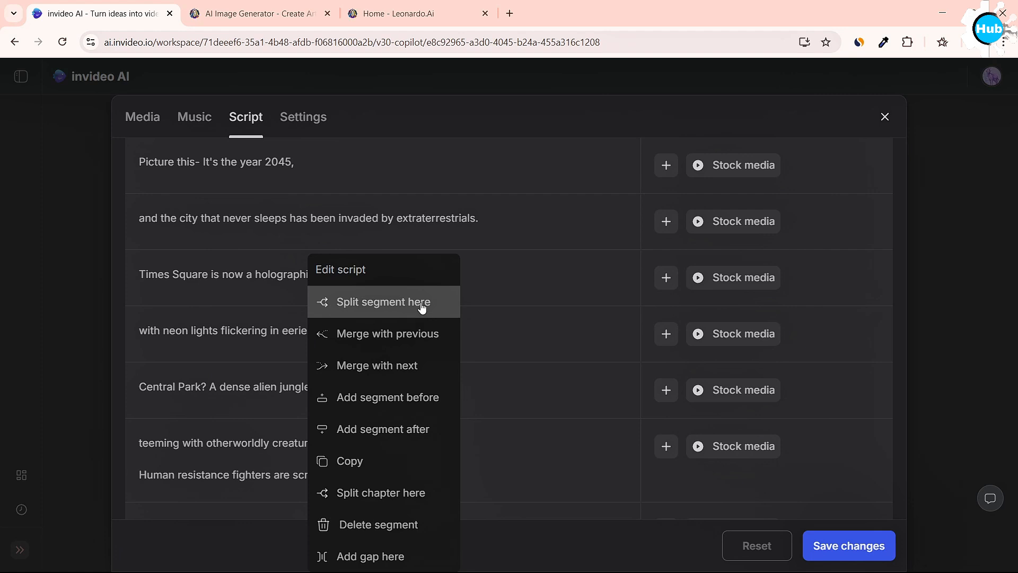
pyautogui.click(364, 555)
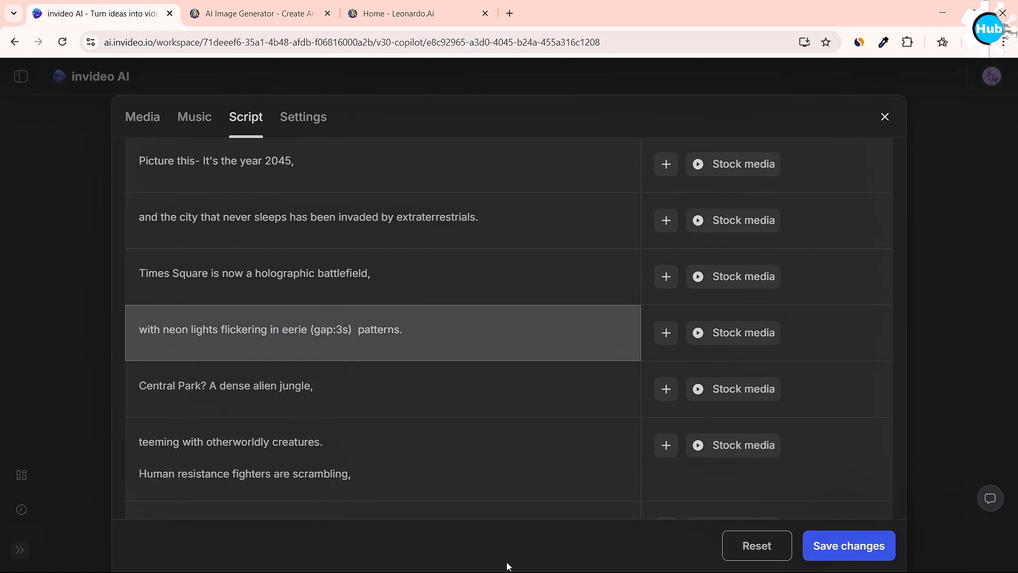
pyautogui.click(610, 558)
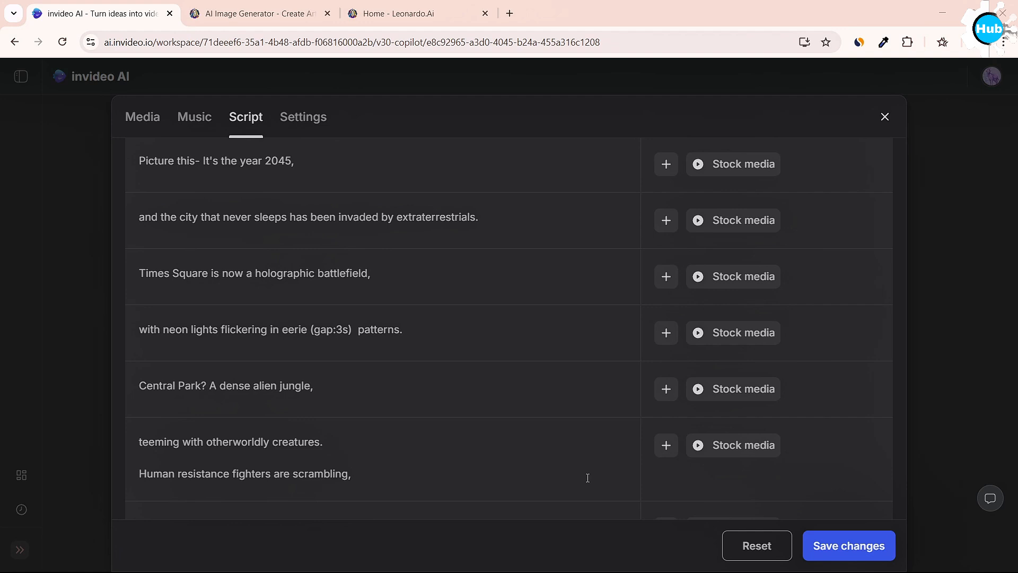
pyautogui.click(242, 340)
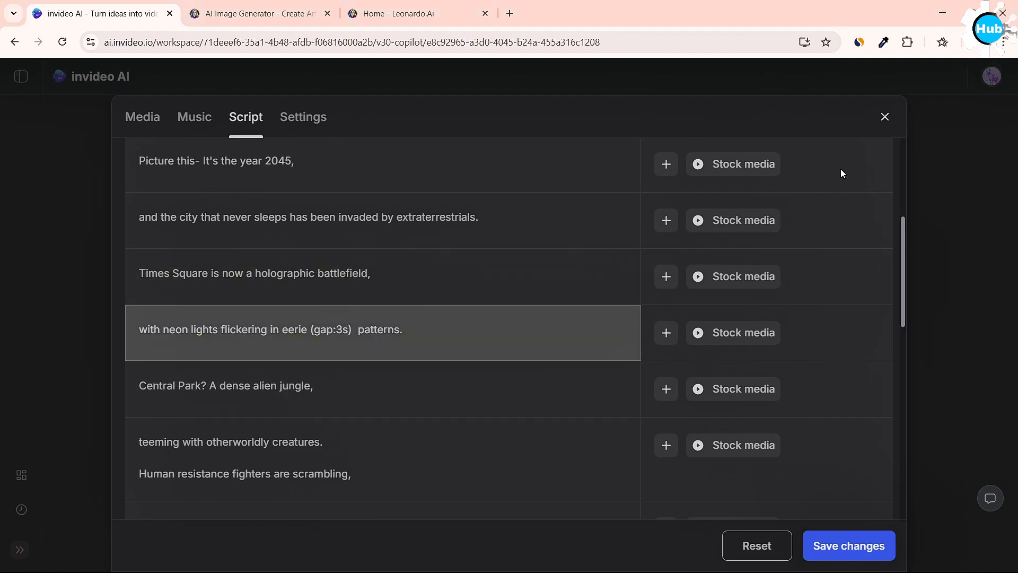
# Close the editor, discarding the script changes, and play the first seconds of the video.
pyautogui.click(886, 117)
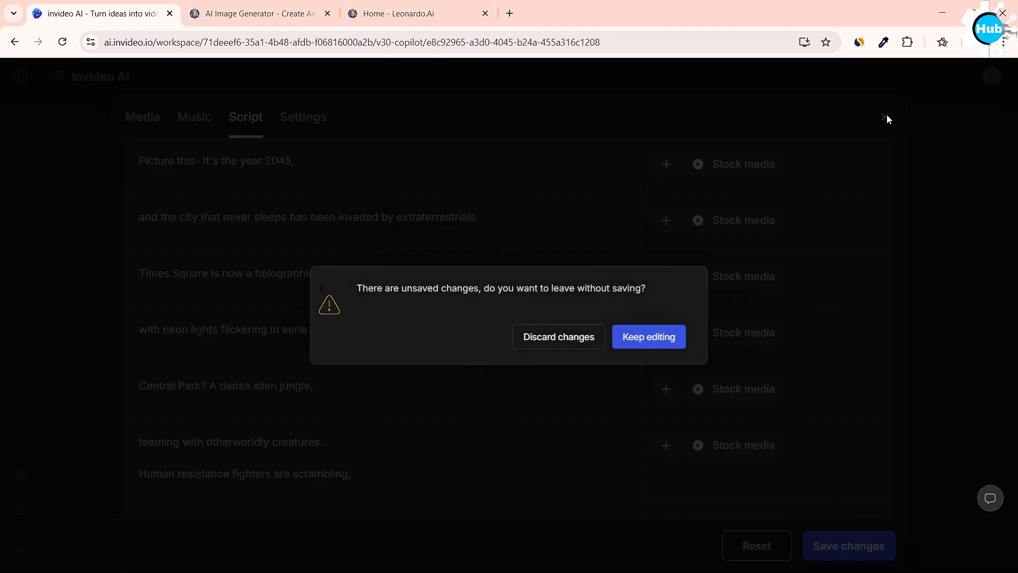
pyautogui.click(557, 339)
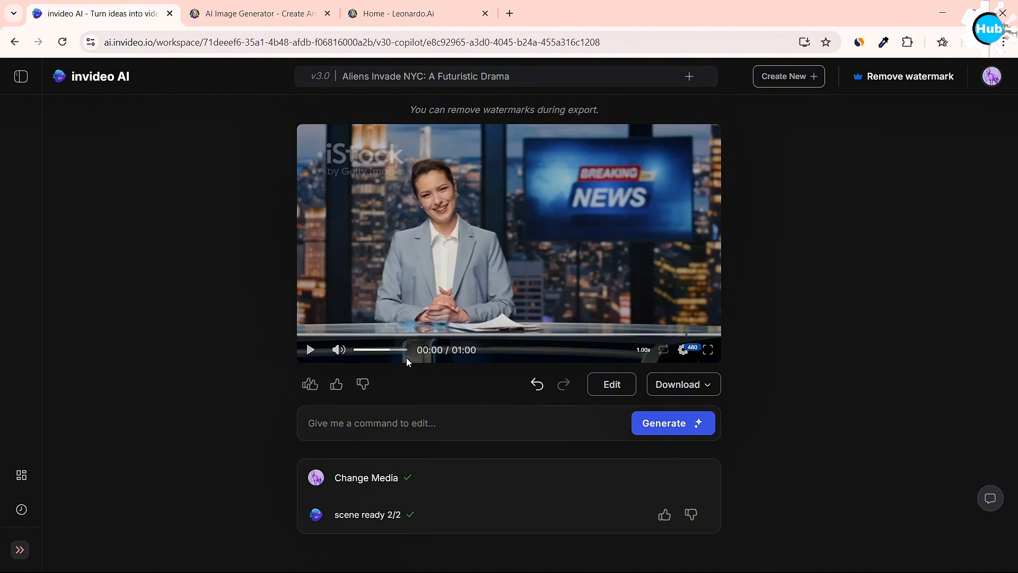
pyautogui.click(312, 350)
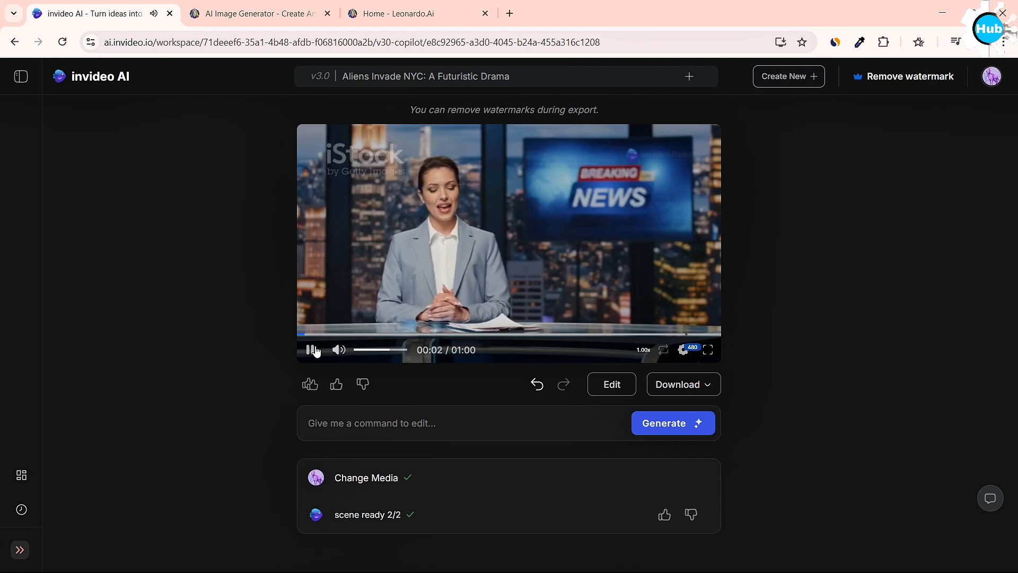
pyautogui.click(313, 350)
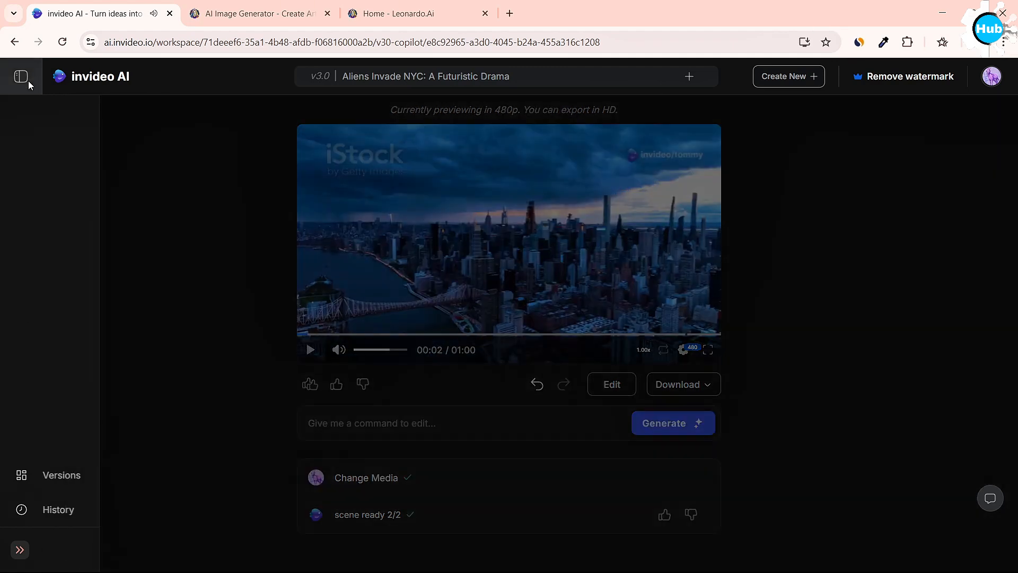
# Return to the workspace home page and start a new AI video from scratch.
pyautogui.click(22, 80)
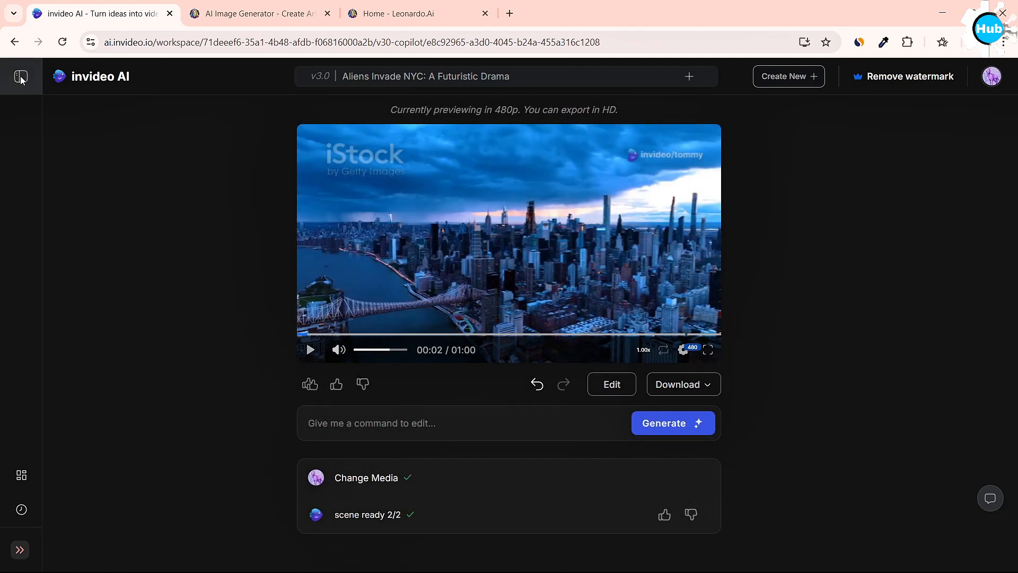
pyautogui.click(22, 79)
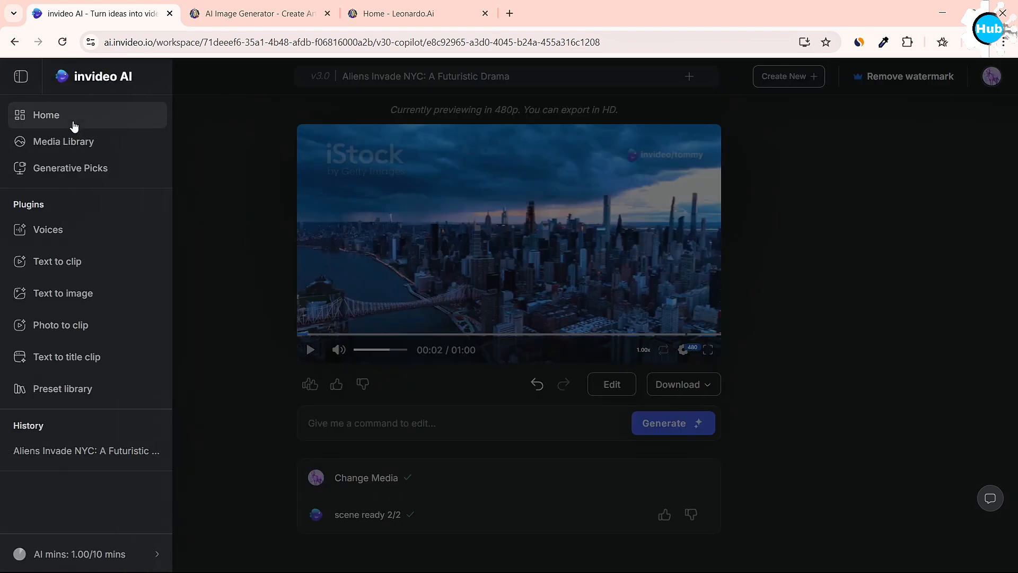
pyautogui.click(75, 124)
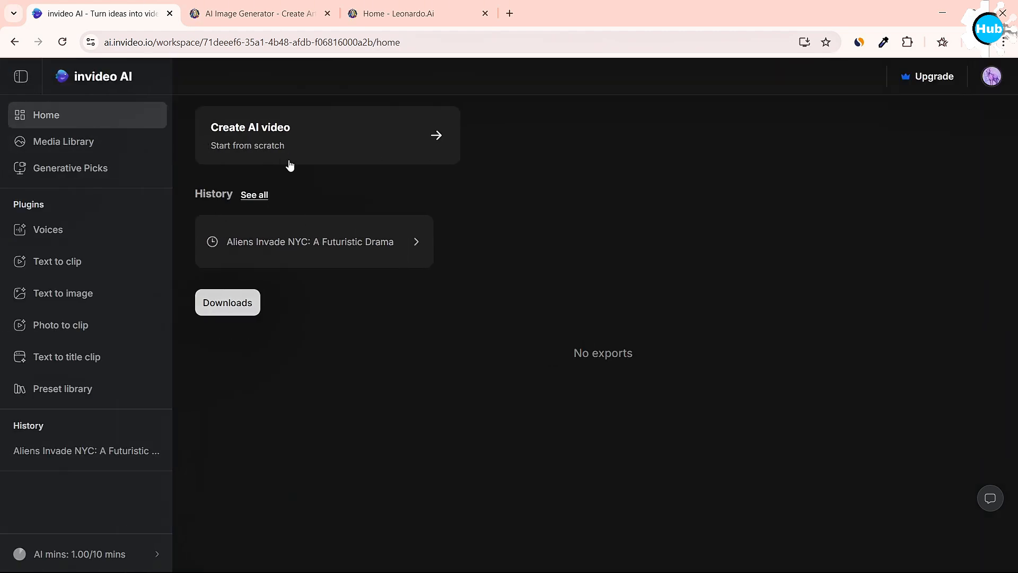
pyautogui.click(308, 137)
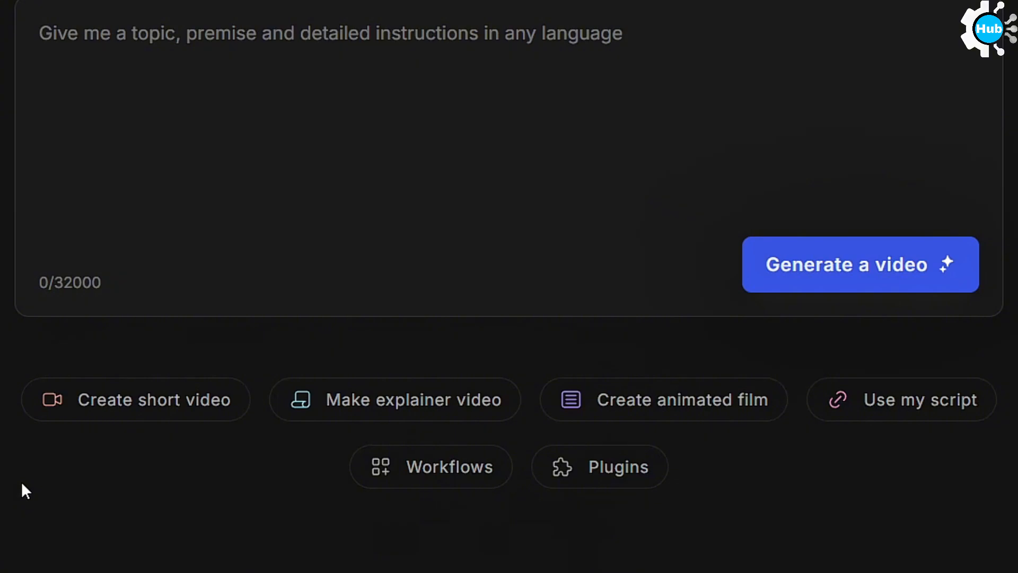
# View the list of plugins, and open the Explainer video workflow from the top picks.
pyautogui.click(571, 441)
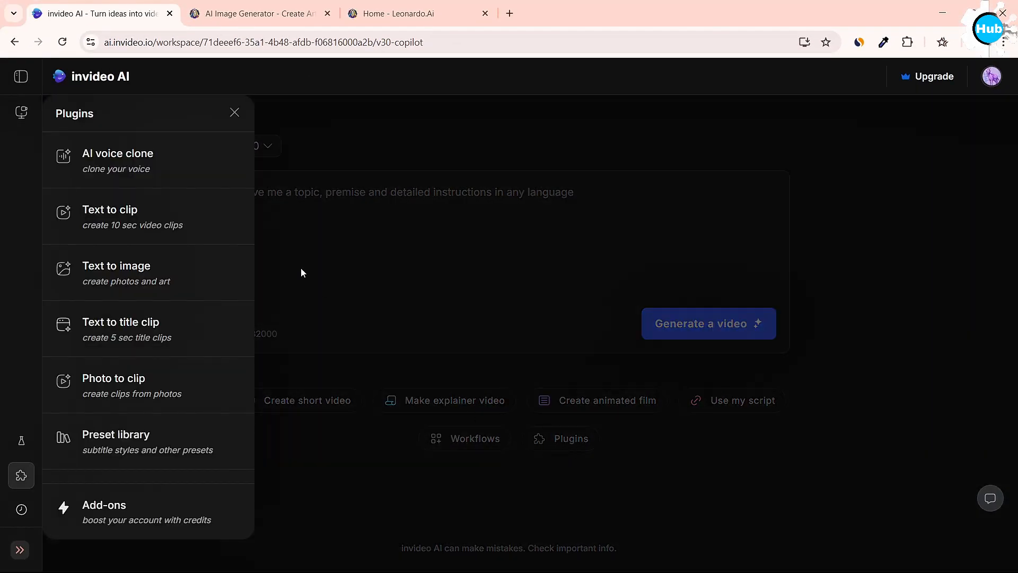
pyautogui.click(362, 470)
pyautogui.click(465, 445)
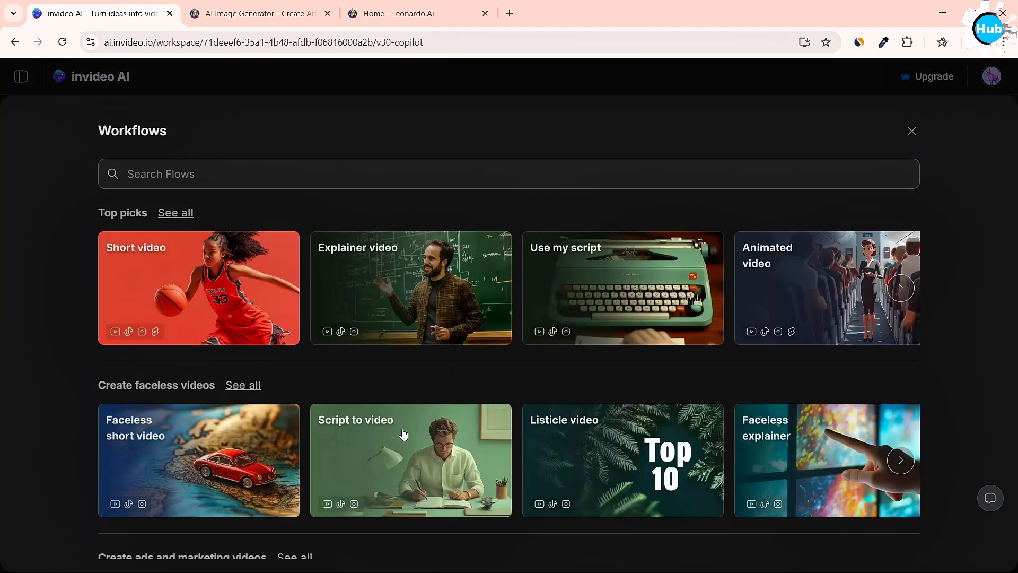
pyautogui.click(420, 288)
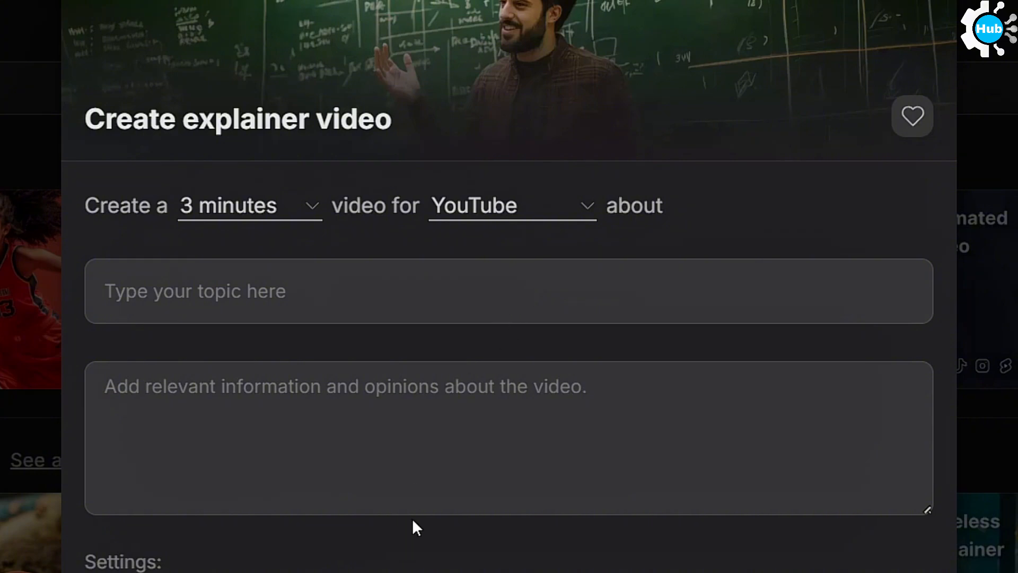
# Add background music, language and subtitle settings to the explainer video form, with English as the language and "Add any subtitle".
pyautogui.scroll(-2, 477, 477)
pyautogui.scroll(-3, 479, 501)
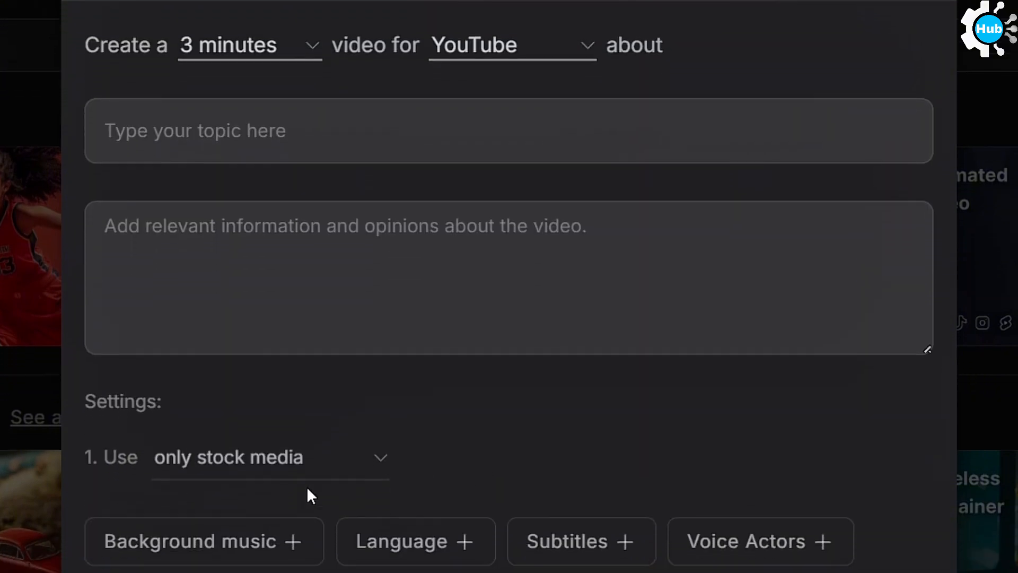
pyautogui.scroll(-2, 318, 341)
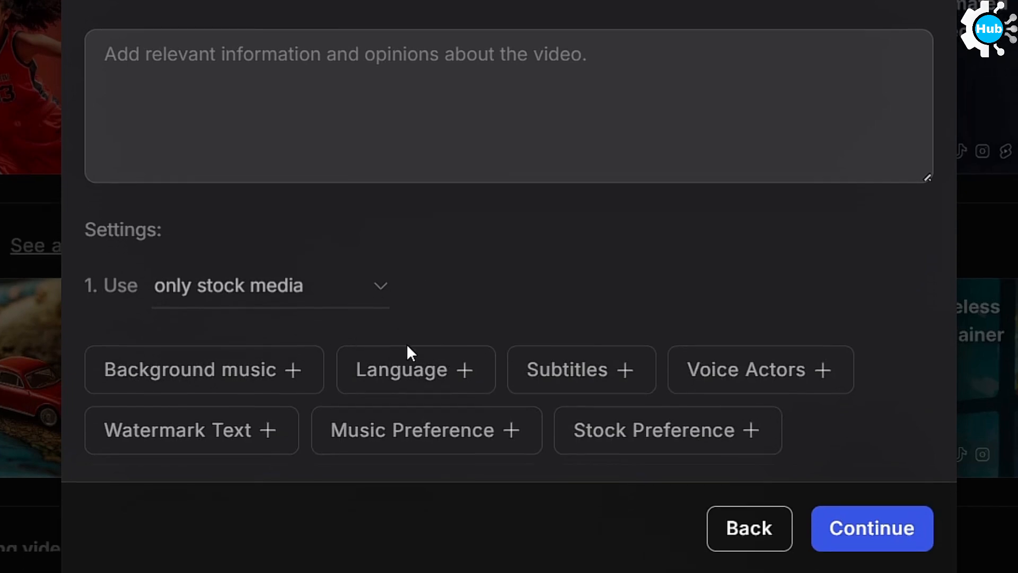
pyautogui.click(247, 371)
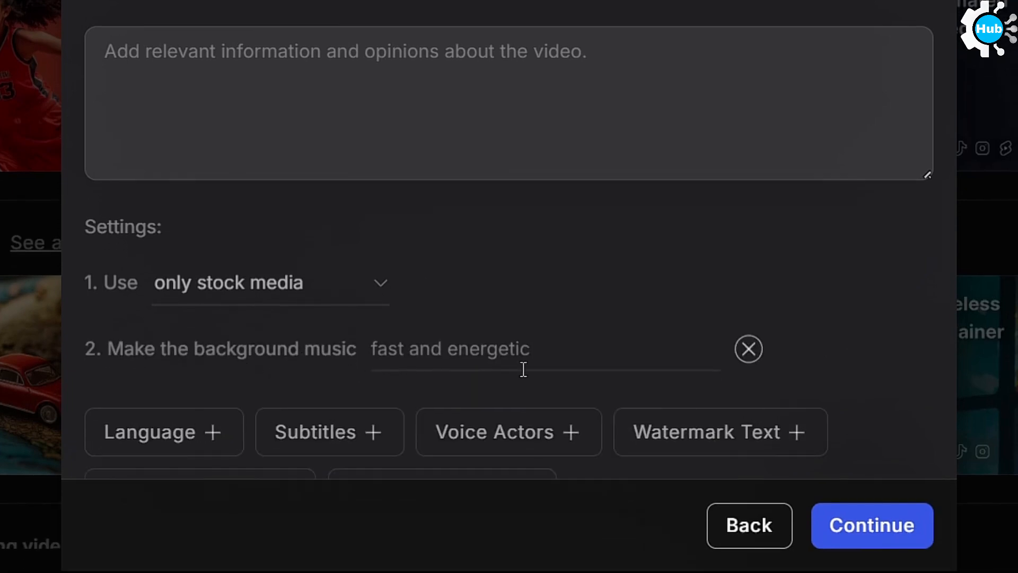
pyautogui.scroll(-2, 470, 397)
pyautogui.click(222, 364)
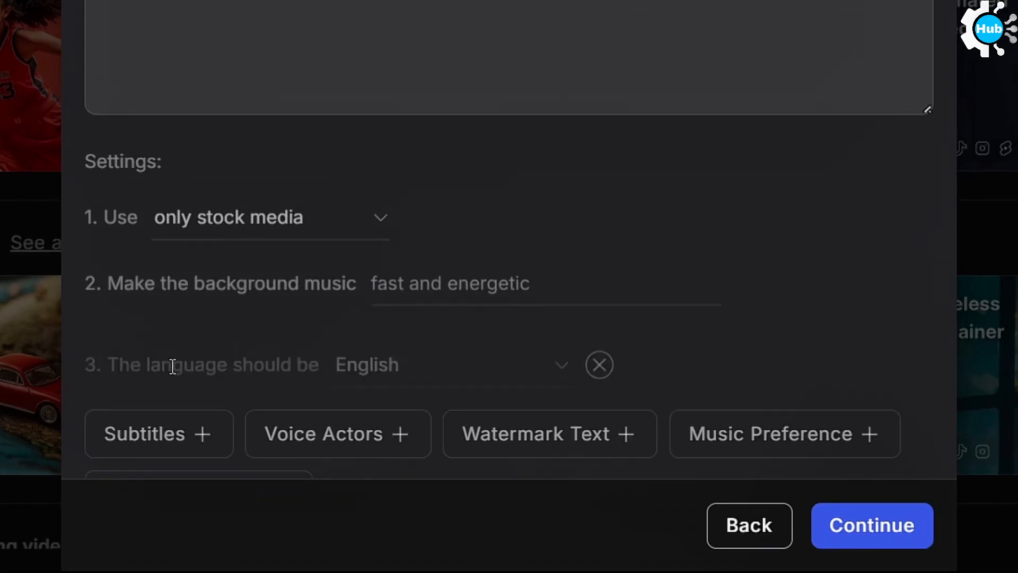
pyautogui.scroll(-2, 359, 398)
pyautogui.click(168, 369)
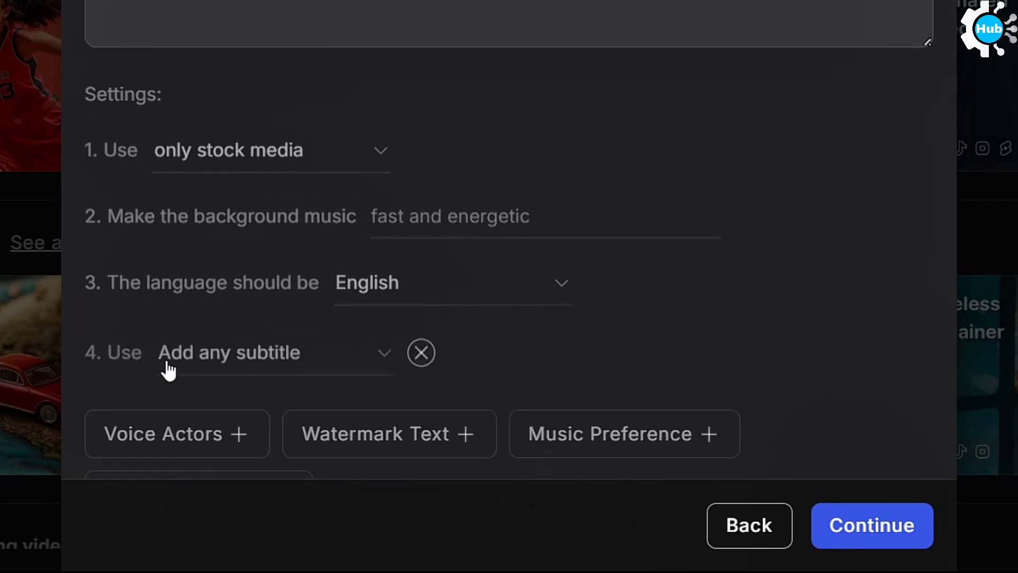
# Add a voice actor setting with any voice for the Narrator and a watermark text setting to the form.
pyautogui.scroll(-2, 419, 277)
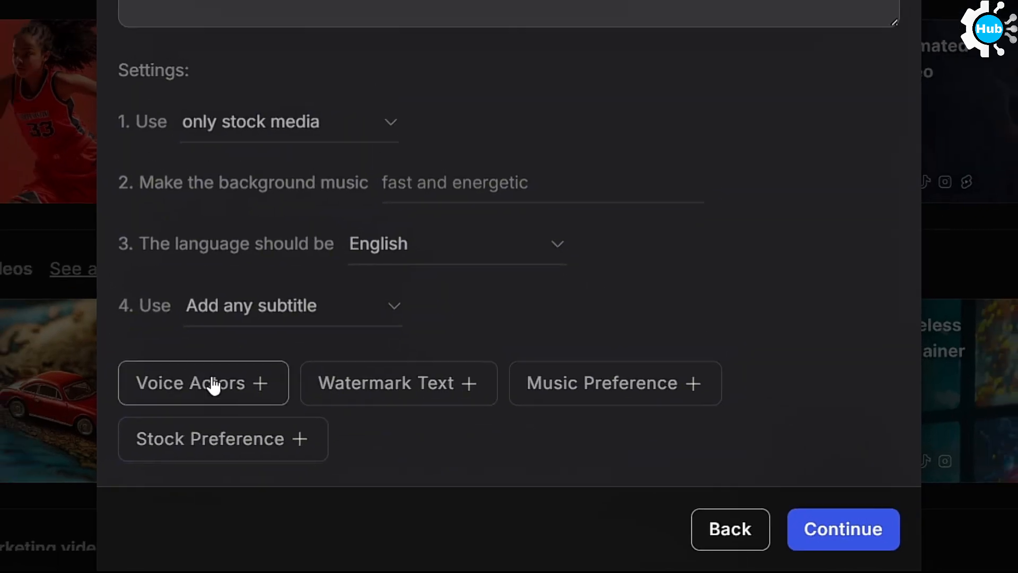
pyautogui.click(212, 385)
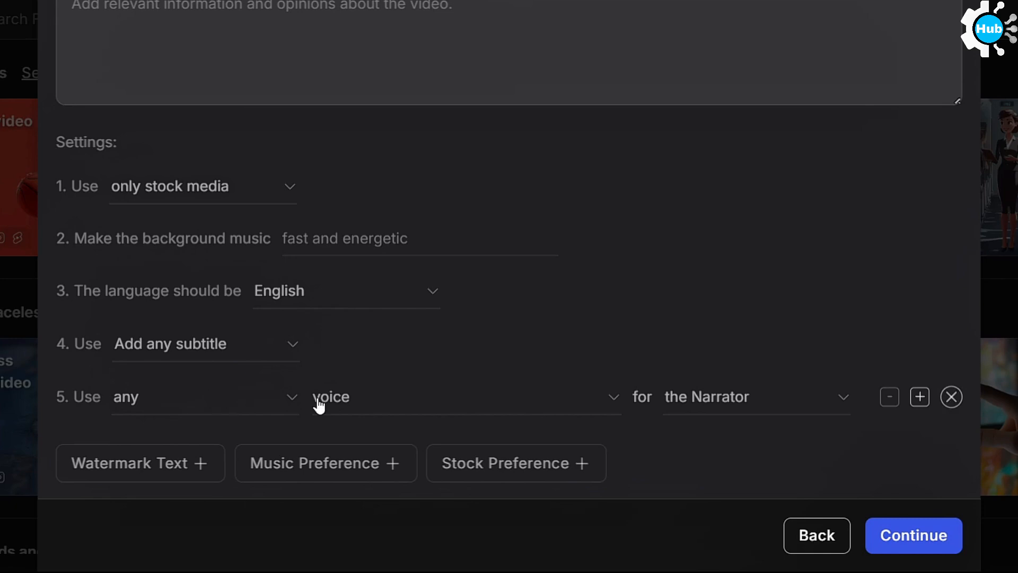
pyautogui.scroll(-1, 663, 398)
pyautogui.click(152, 464)
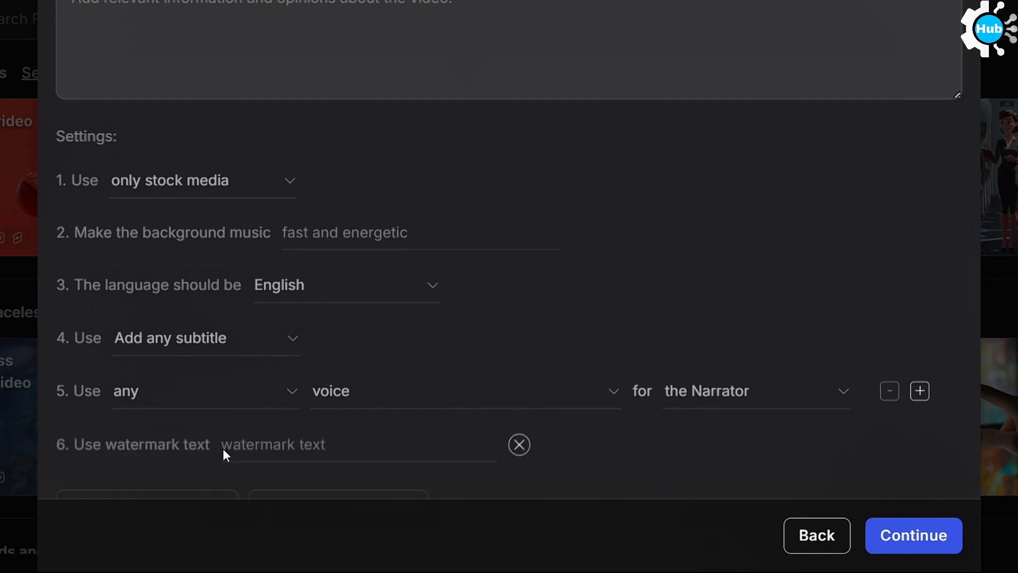
pyautogui.scroll(-1, 381, 413)
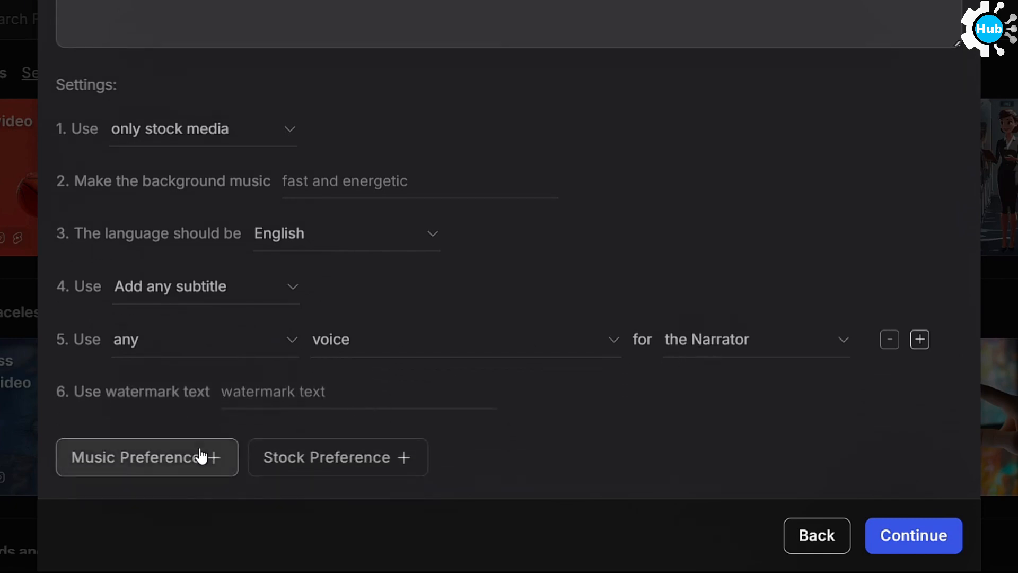
# Add music and stock preferences, check their options, and keep "Use the best audio available" and "Use iStock as needed".
pyautogui.click(179, 459)
pyautogui.scroll(-1, 319, 419)
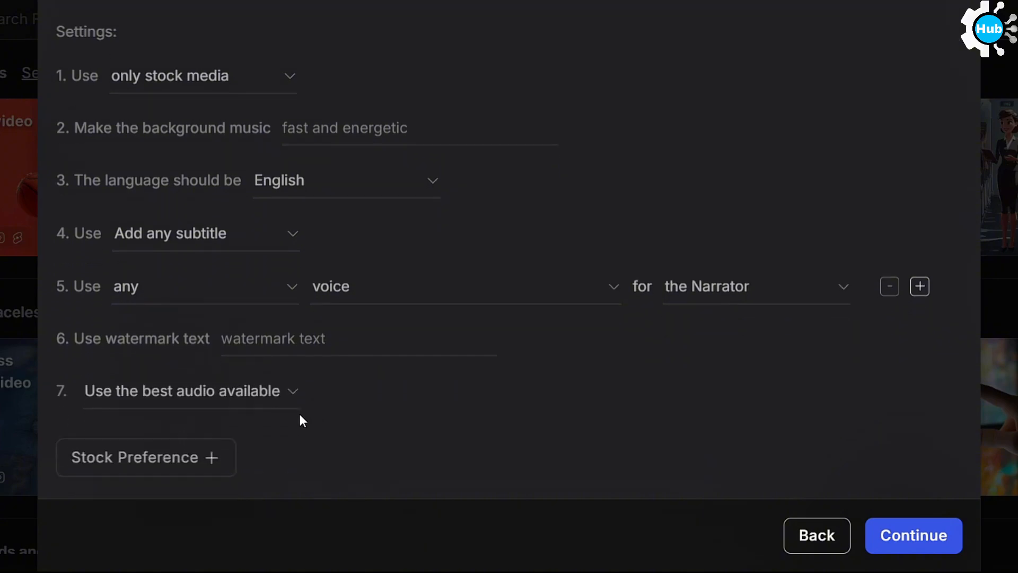
pyautogui.click(254, 395)
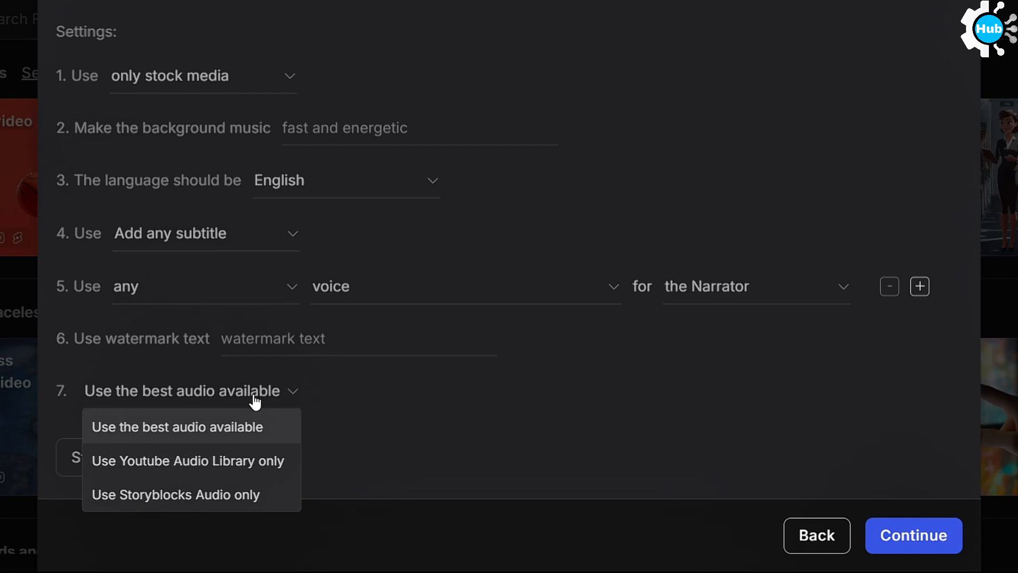
pyautogui.click(255, 402)
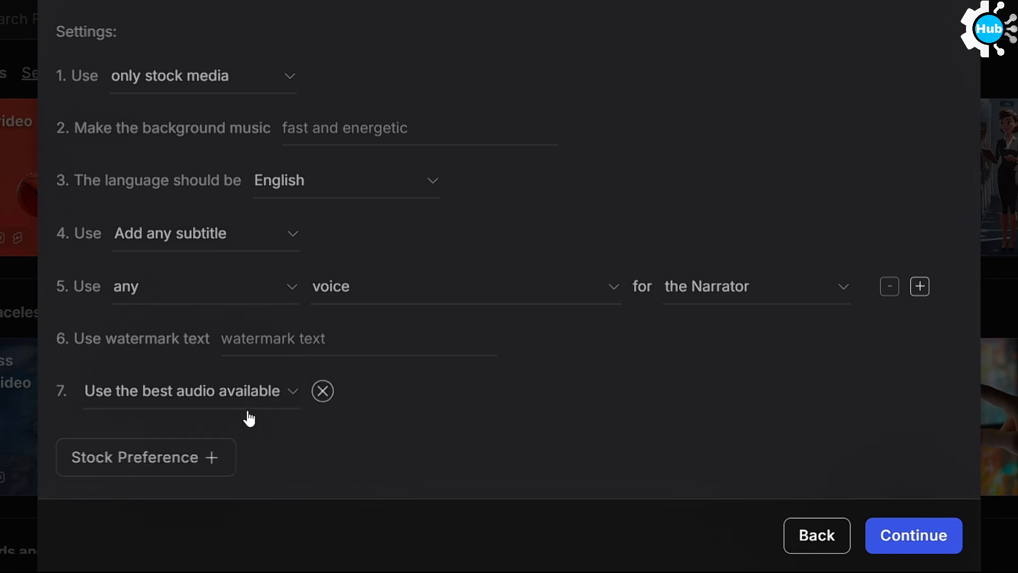
pyautogui.click(159, 457)
pyautogui.click(220, 430)
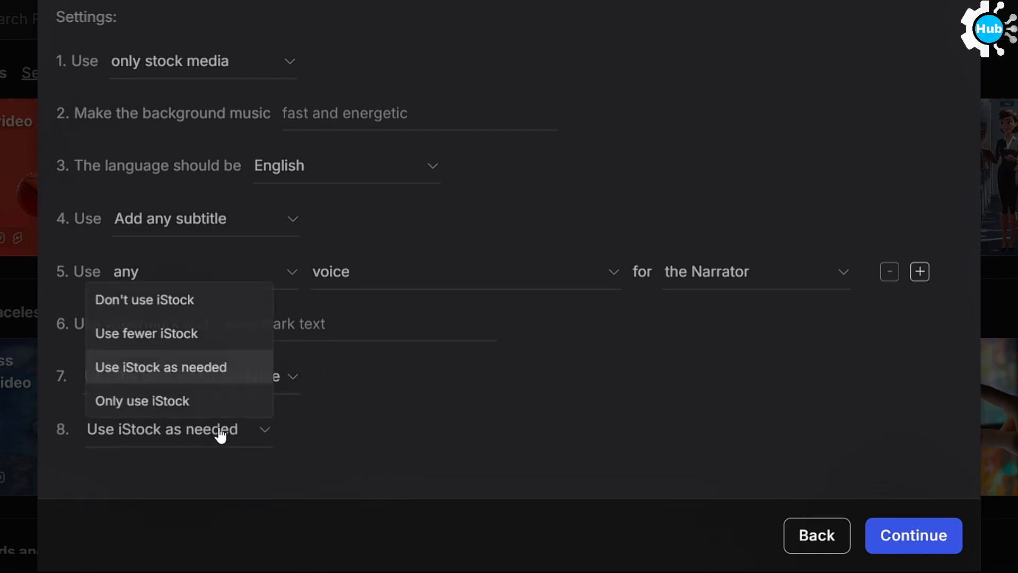
pyautogui.click(424, 403)
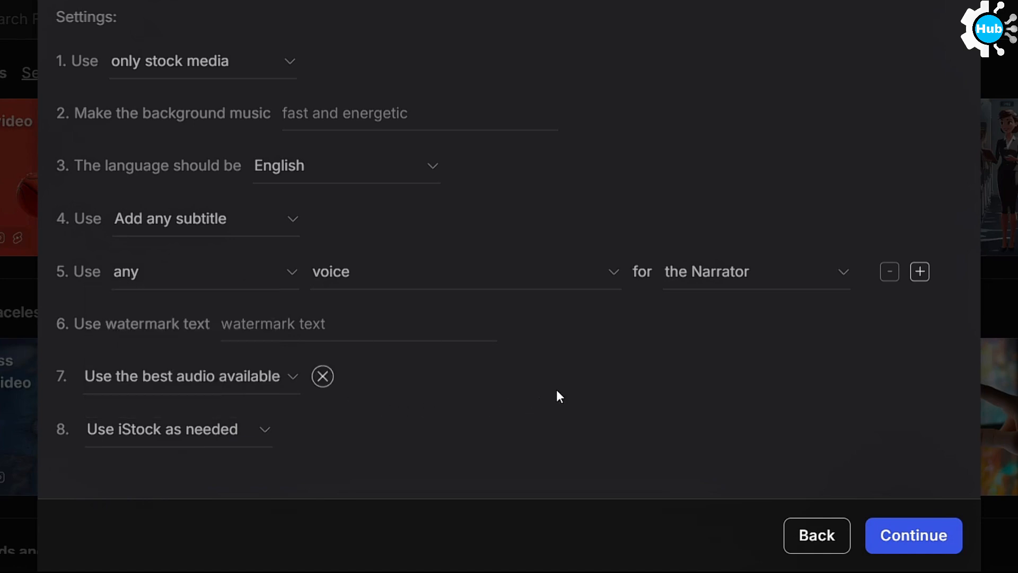
# Review the whole explainer video form and close it without creating the video.
pyautogui.scroll(8, 562, 387)
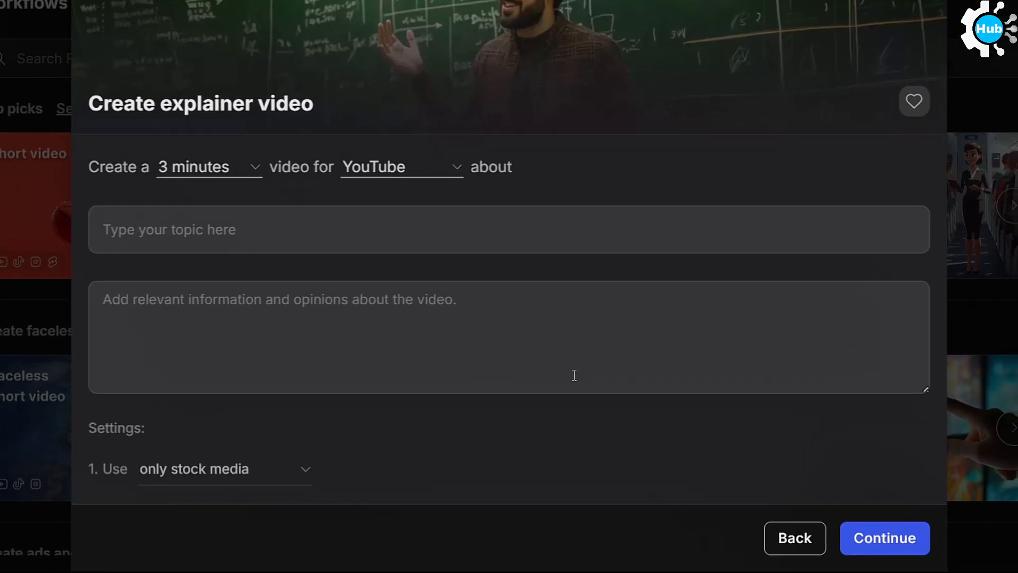
pyautogui.scroll(-5, 578, 366)
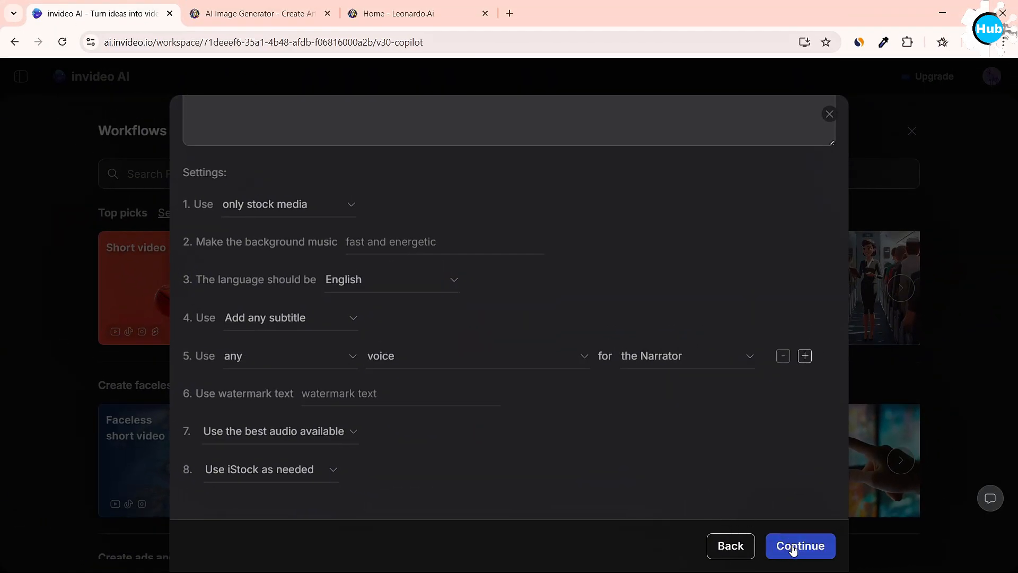
pyautogui.scroll(5, 696, 469)
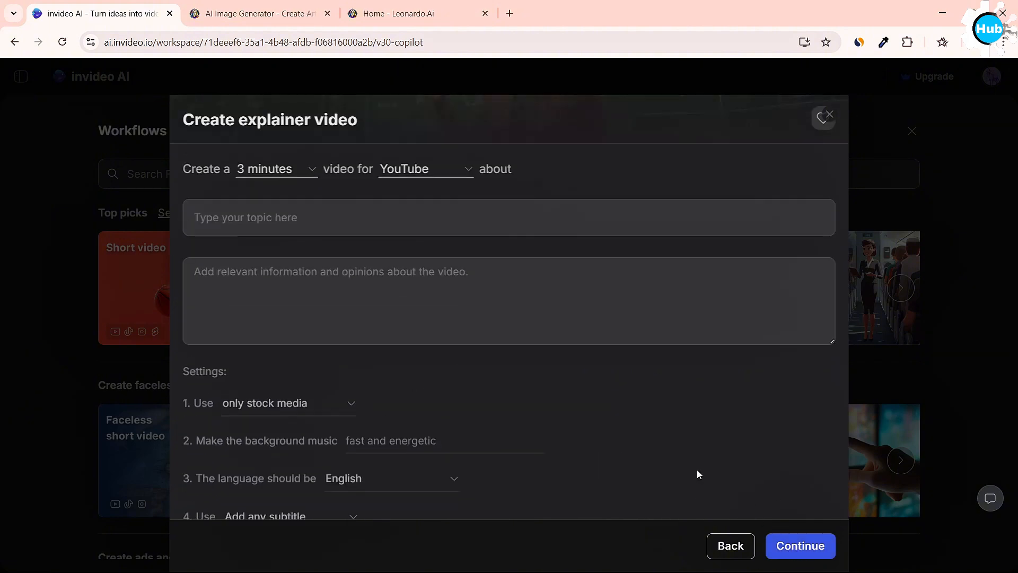
pyautogui.scroll(3, 697, 468)
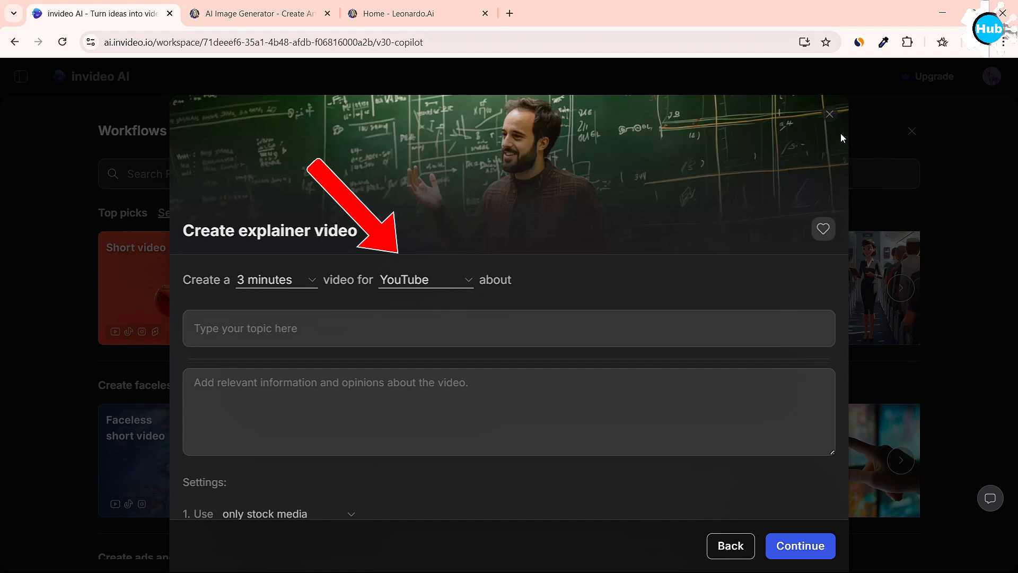
pyautogui.click(829, 115)
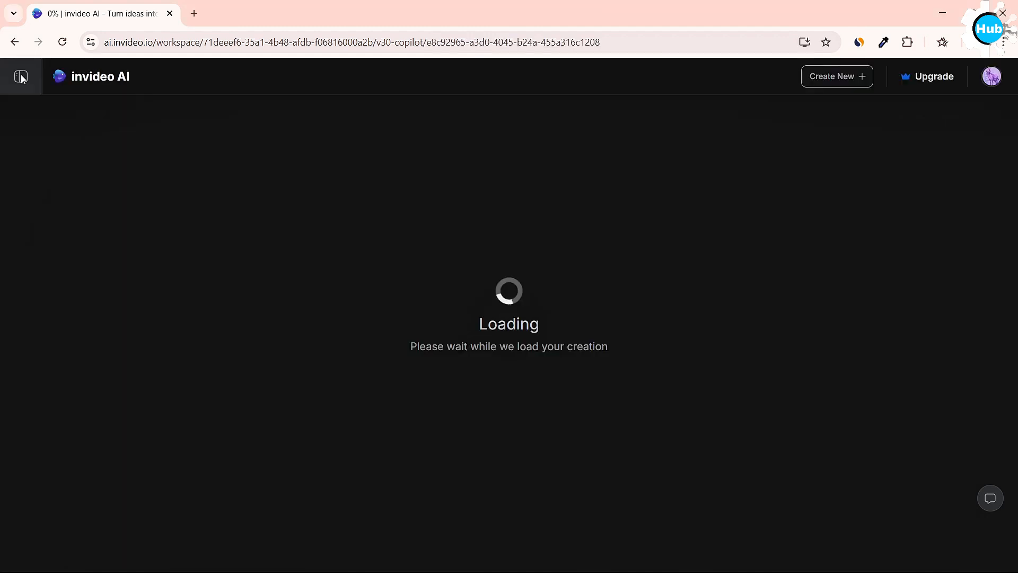
# Export the video "Aliens Invade NYC: A Futuristic Drama" with stock watermarks, normal invideo AI branding and 1080p resolution.
pyautogui.click(717, 393)
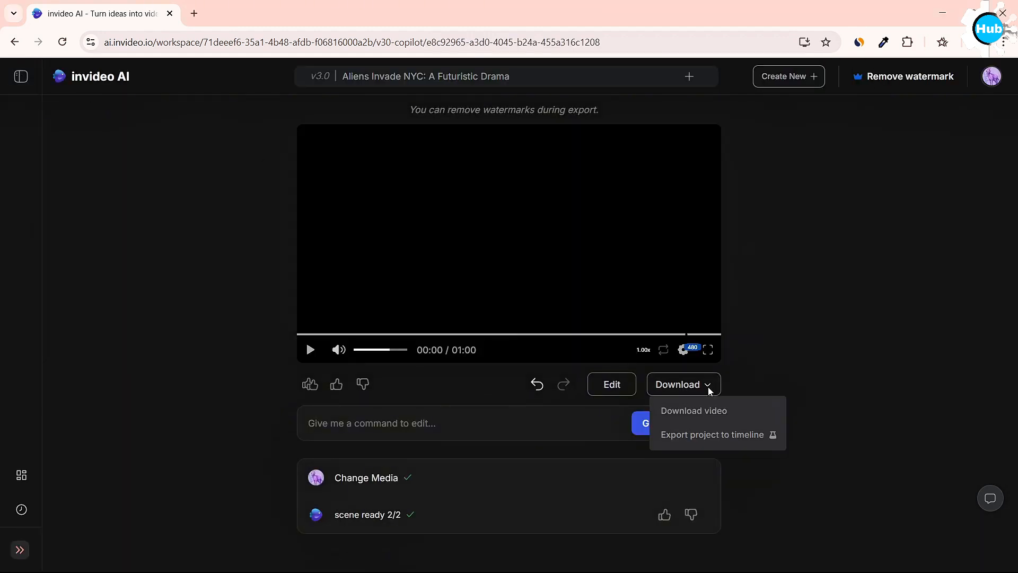
pyautogui.click(699, 412)
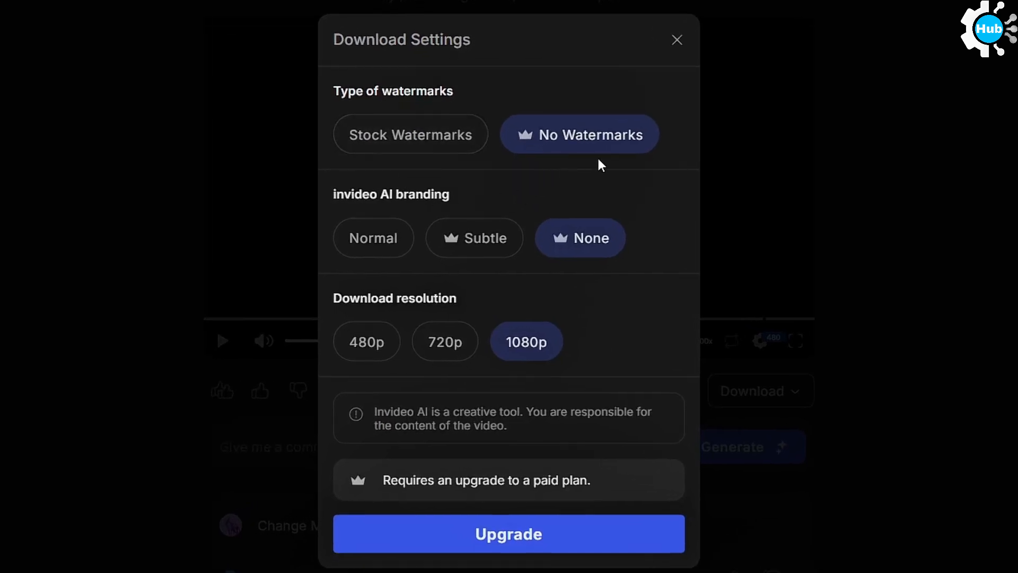
pyautogui.click(416, 143)
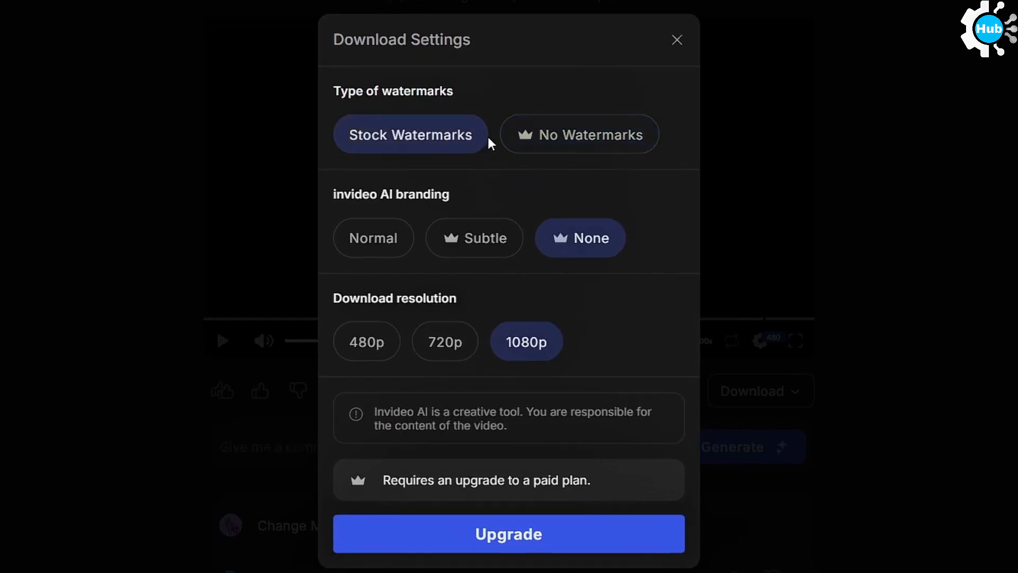
pyautogui.click(389, 256)
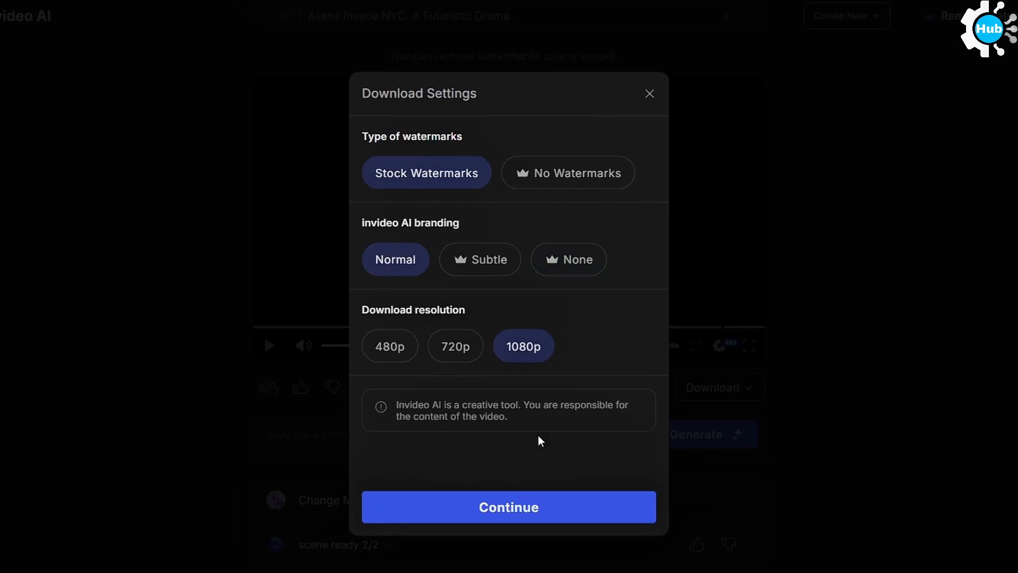
pyautogui.click(521, 523)
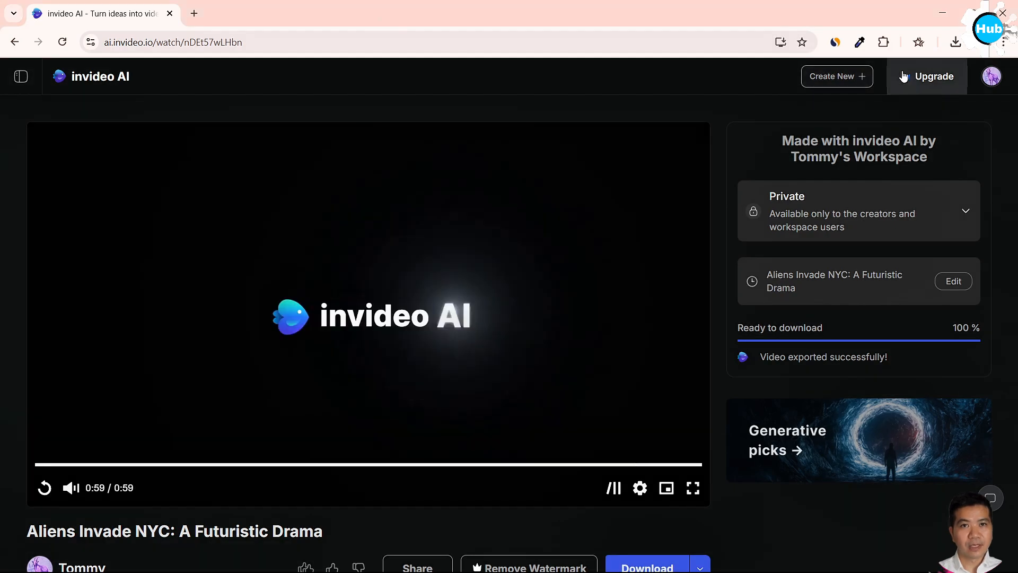
# Open the upgrade plans to compare the Free, Plus, Max and Generative subscriptions.
pyautogui.click(927, 76)
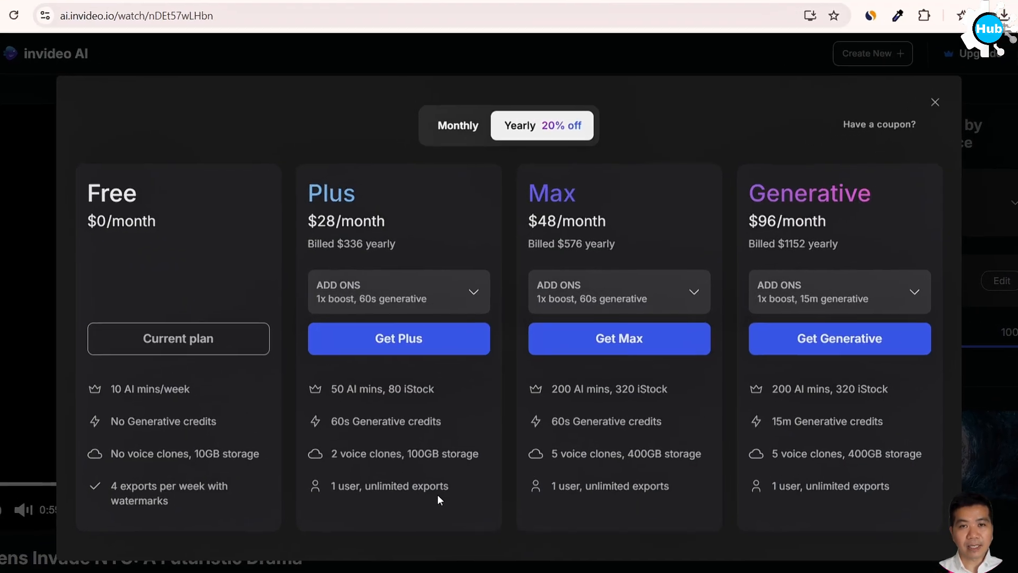